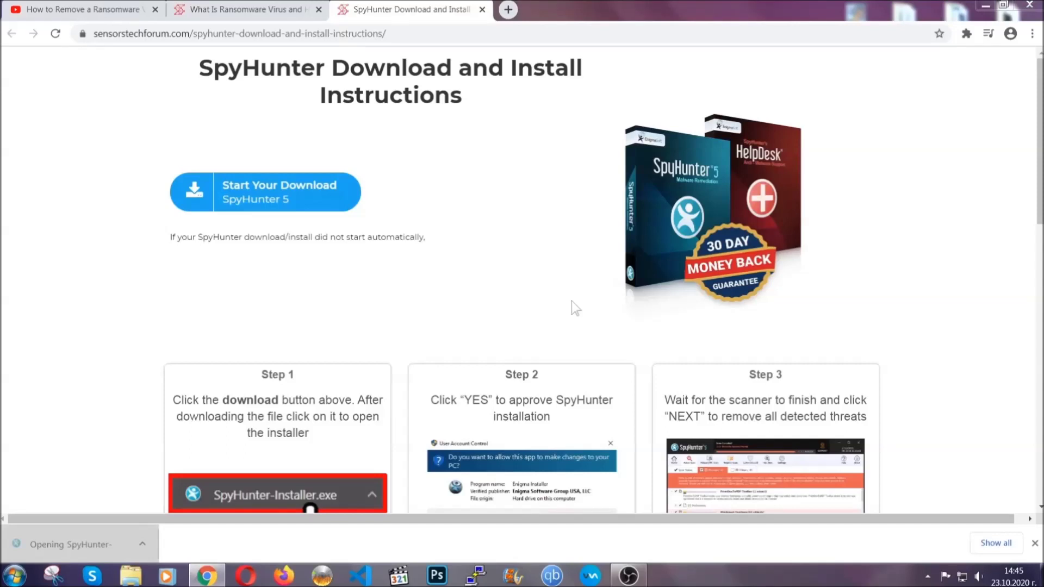
Step: Install SpyHunter 5 with English as the language, accepting the EULA and Privacy Policy, and finish the setup
{"action": "scroll", "coordinate": [536, 298], "scroll_direction": "down", "scroll_amount": 1}
{"action": "left_click", "coordinate": [489, 297]}
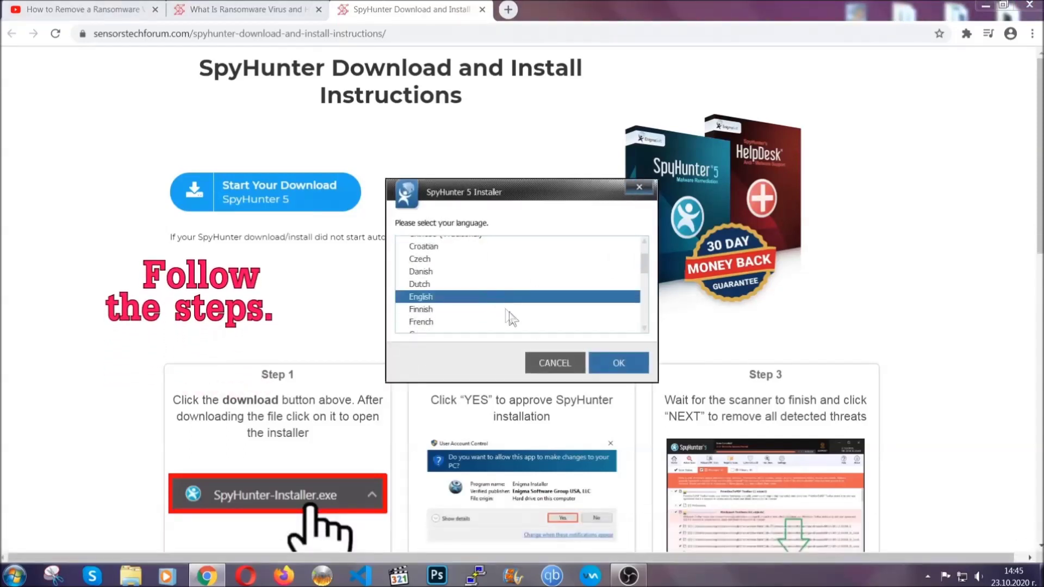
{"action": "left_click", "coordinate": [613, 362]}
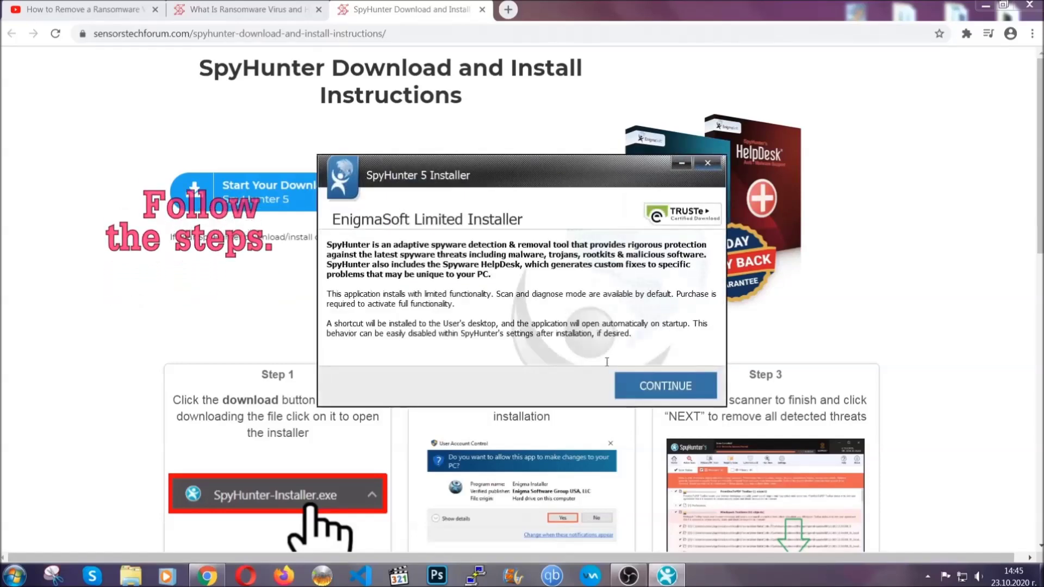
{"action": "left_click", "coordinate": [631, 377]}
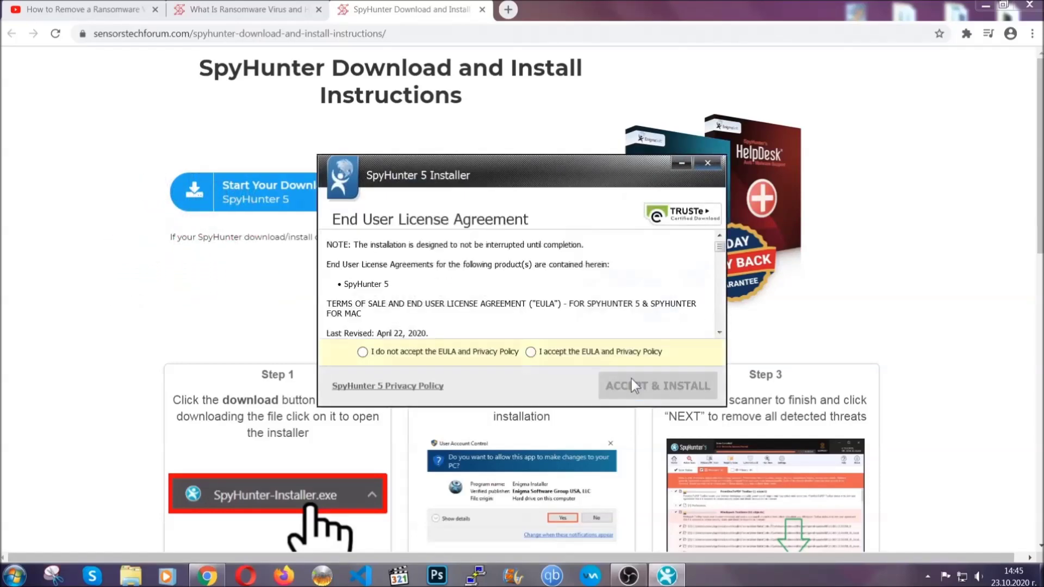
{"action": "left_click", "coordinate": [598, 351]}
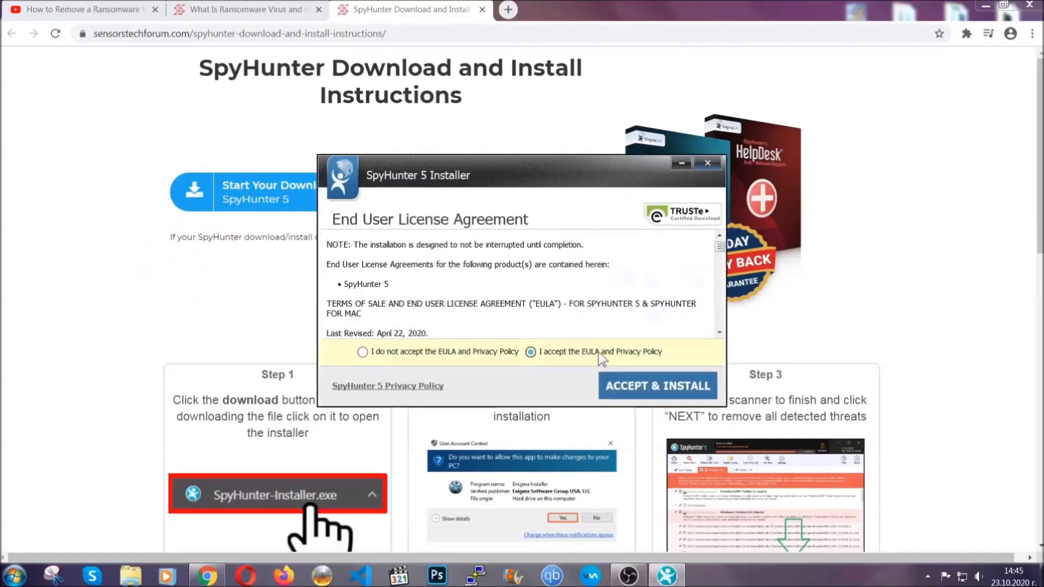
{"action": "left_click", "coordinate": [623, 386]}
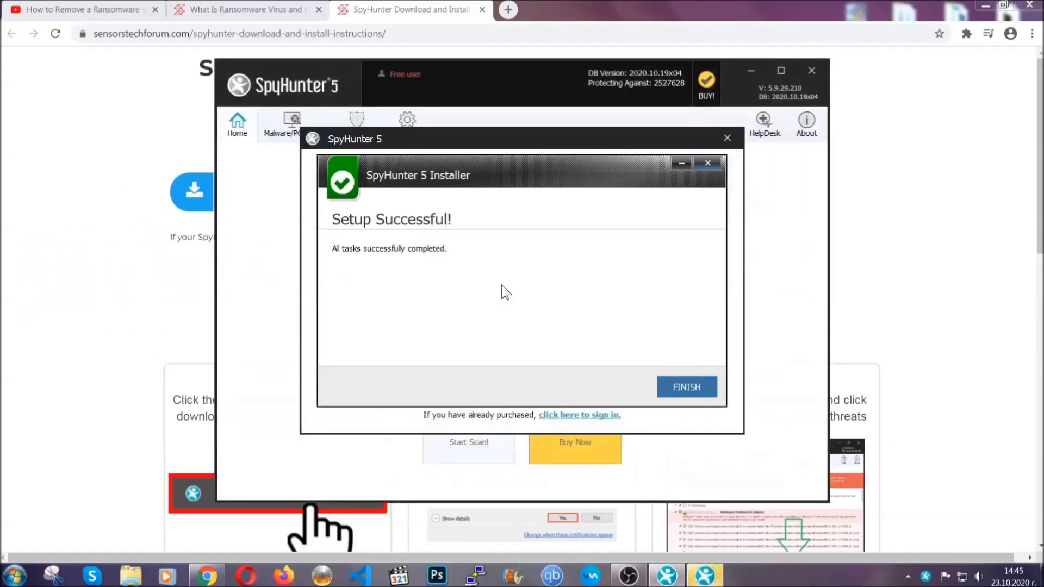
{"action": "left_click", "coordinate": [668, 388]}
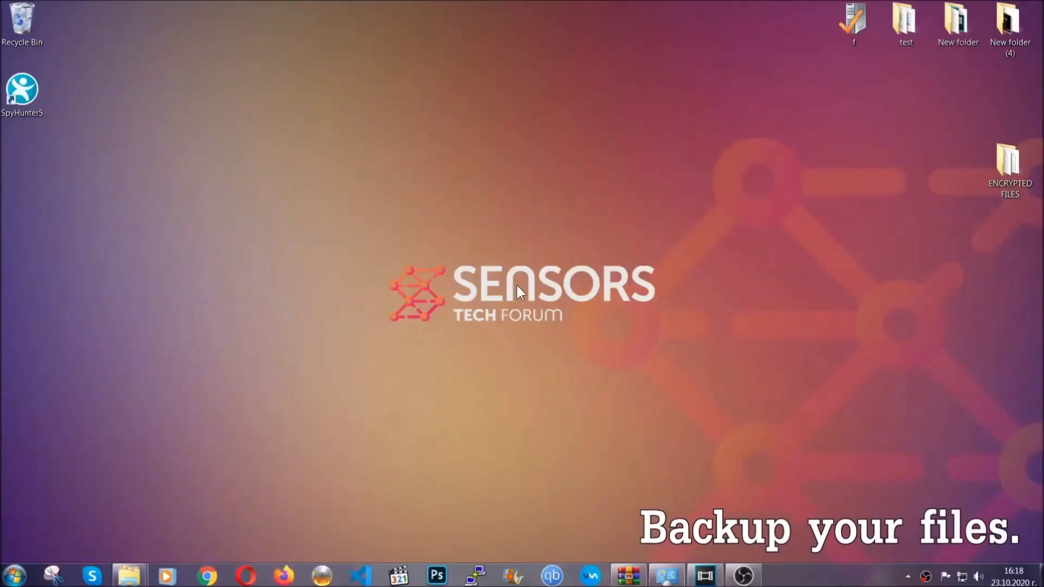
Step: Copy all the files in the ENCRYPTED FILES desktop folder and minimize its window
{"action": "double_click", "coordinate": [1003, 168]}
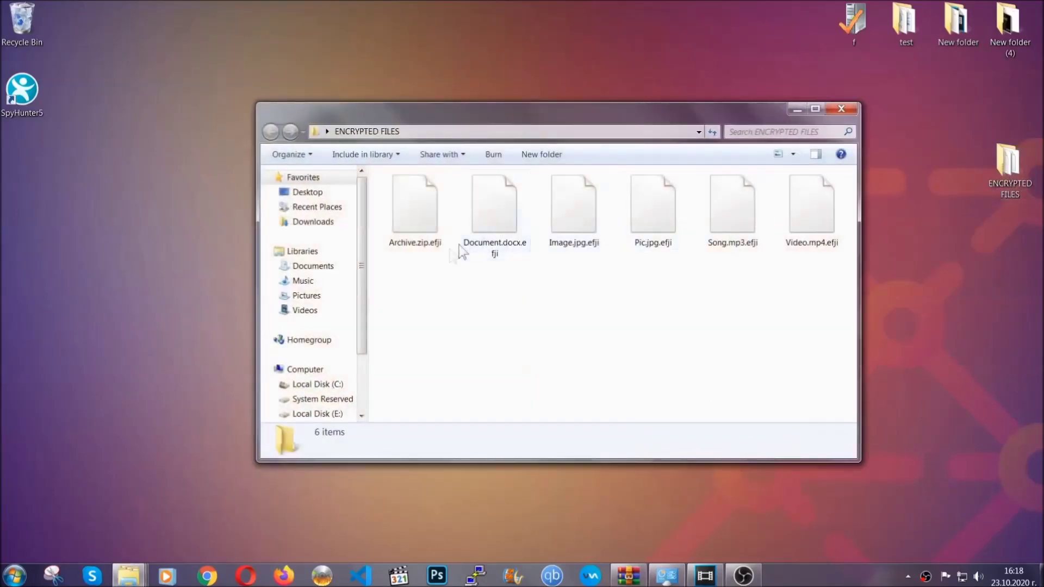
{"action": "left_click_drag", "start_coordinate": [391, 279], "coordinate": [817, 193]}
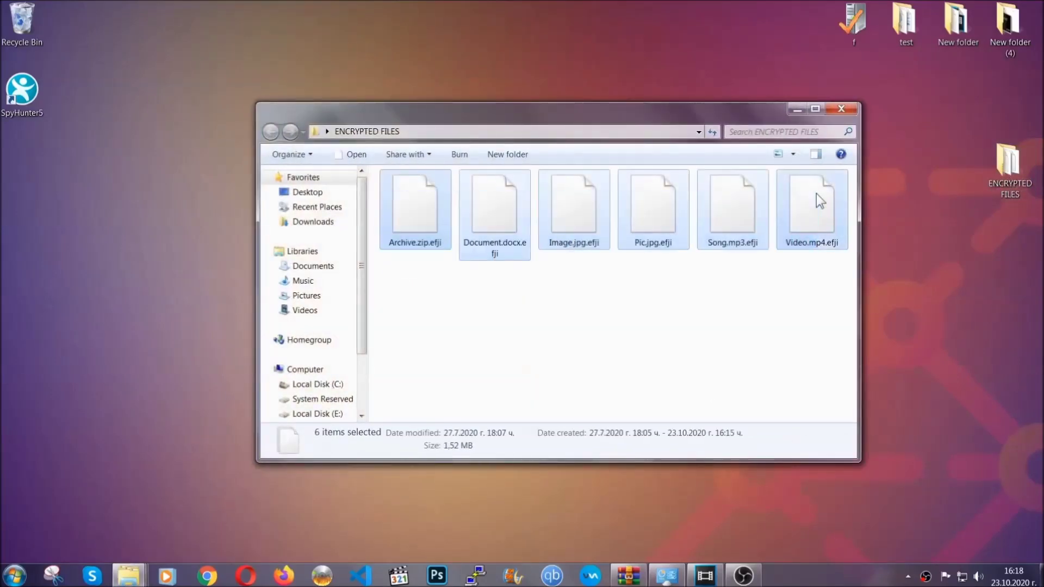
{"action": "right_click", "coordinate": [817, 193]}
{"action": "left_click", "coordinate": [844, 339]}
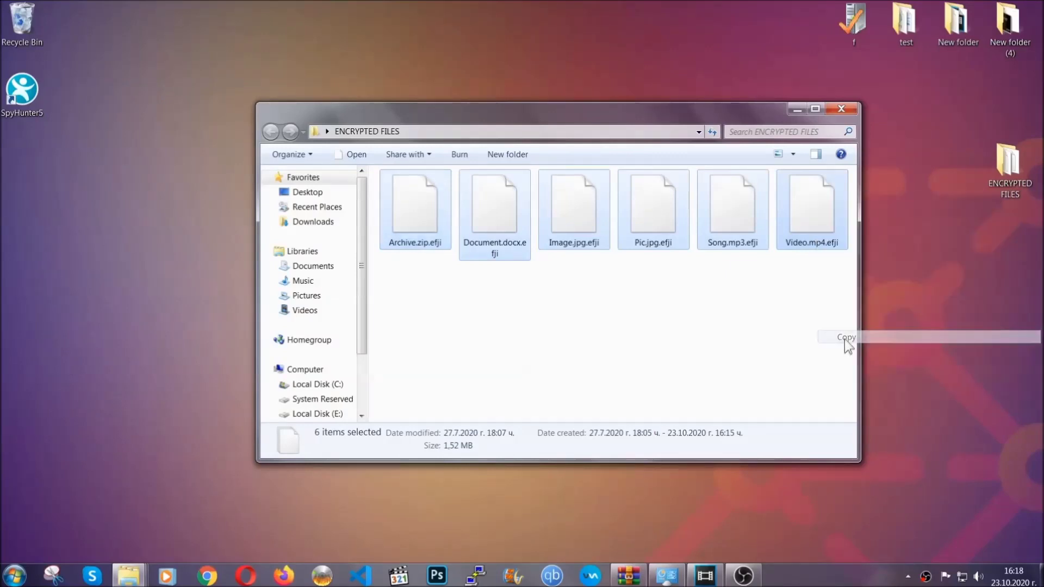
{"action": "left_click", "coordinate": [797, 109]}
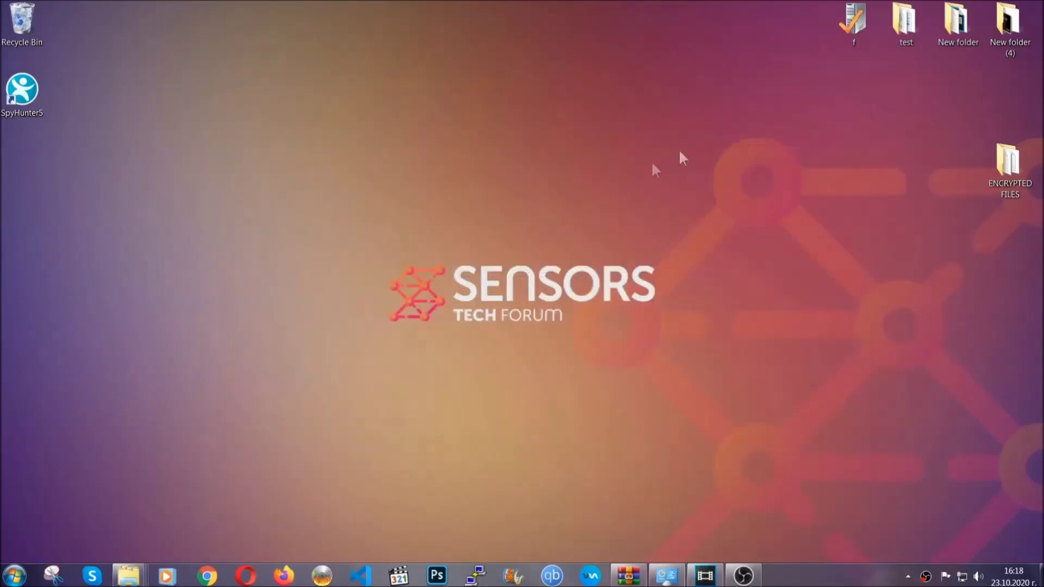
Step: Paste the copied encrypted files onto FLASH DRIVE (H:) as a backup and close the drive's window
{"action": "left_click", "coordinate": [13, 576]}
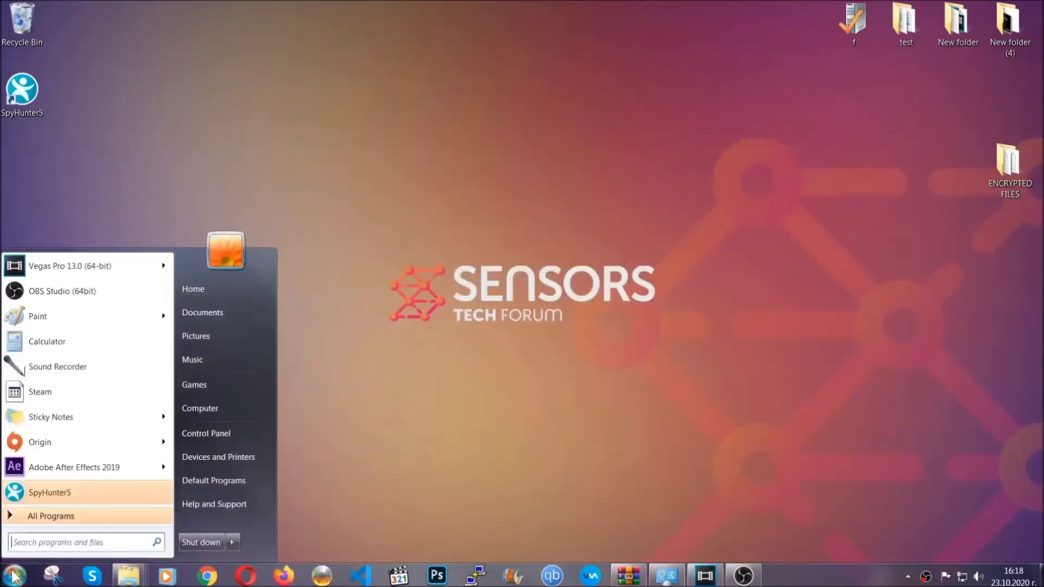
{"action": "left_click", "coordinate": [198, 406]}
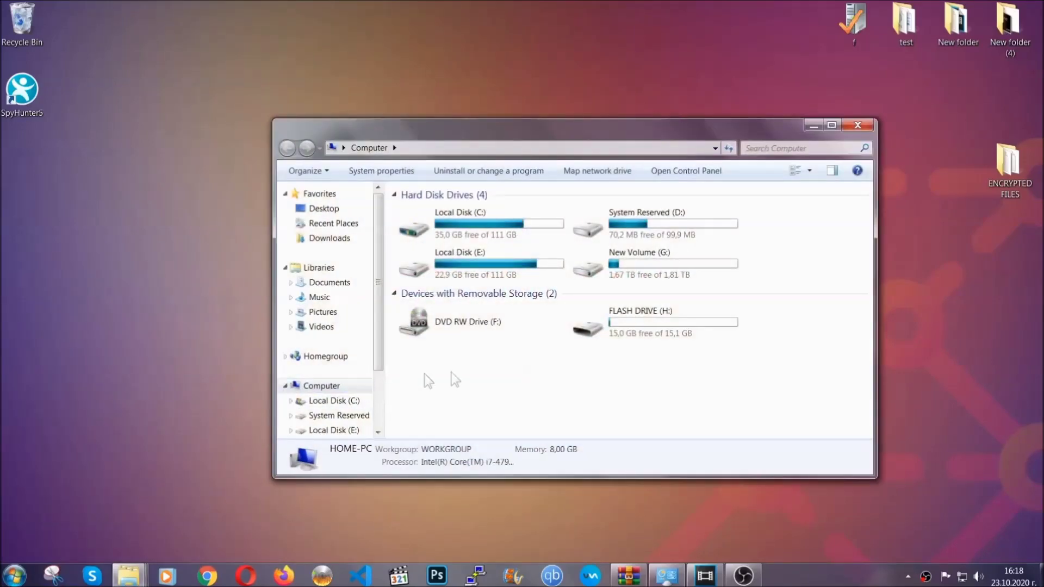
{"action": "double_click", "coordinate": [659, 322]}
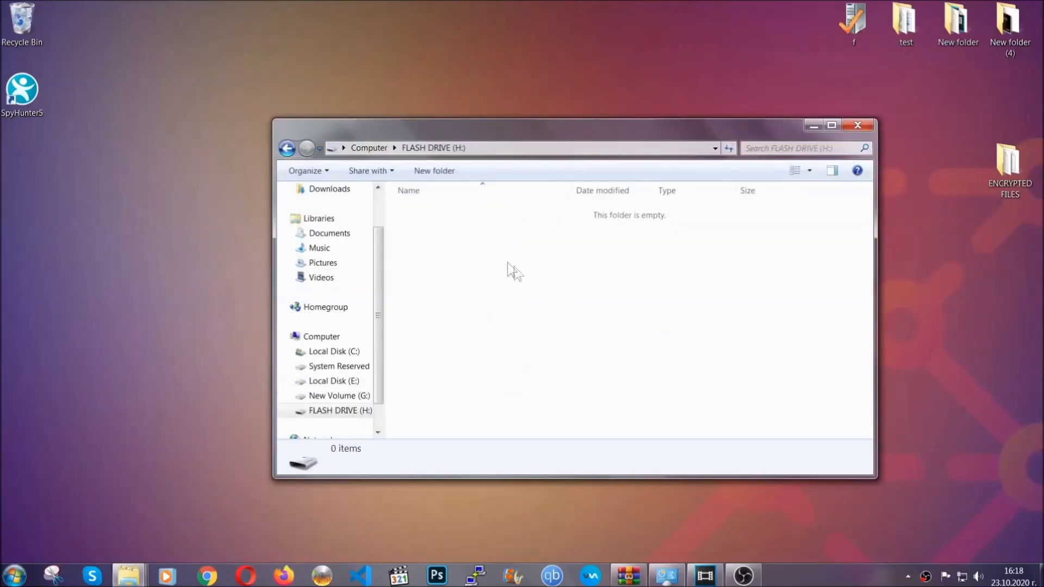
{"action": "right_click", "coordinate": [451, 243]}
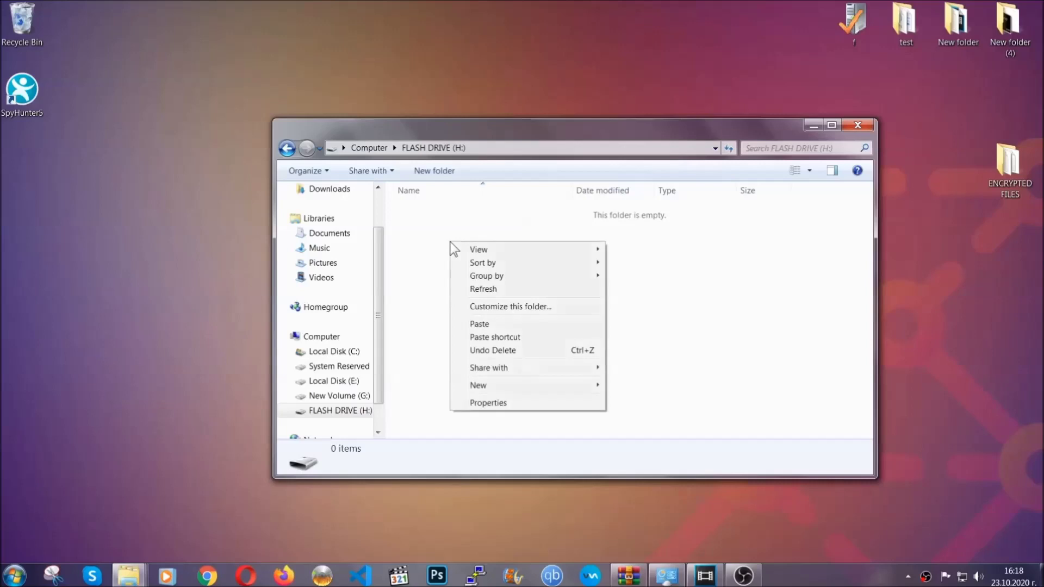
{"action": "left_click", "coordinate": [475, 324]}
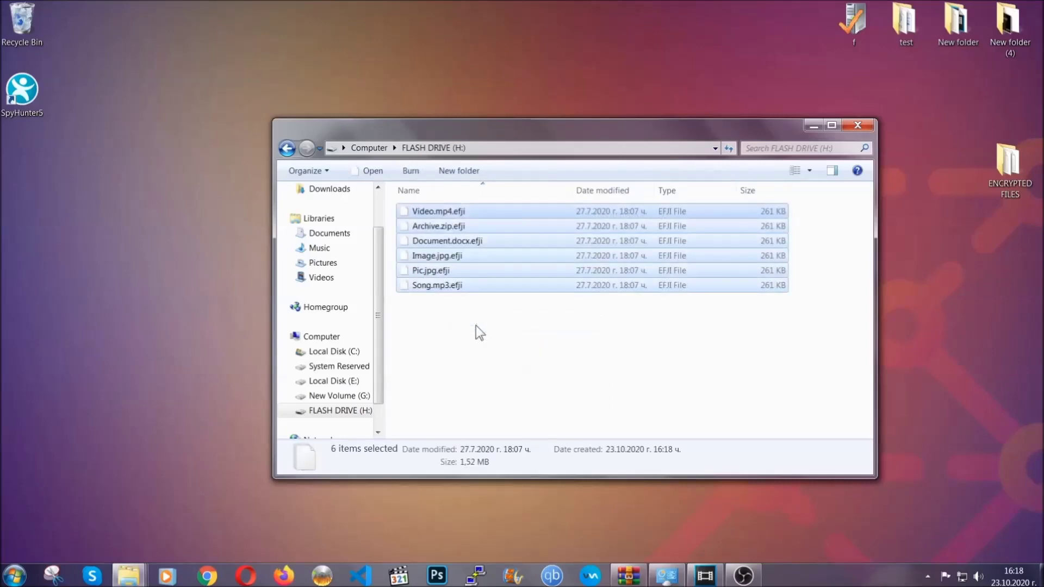
{"action": "left_click", "coordinate": [475, 325]}
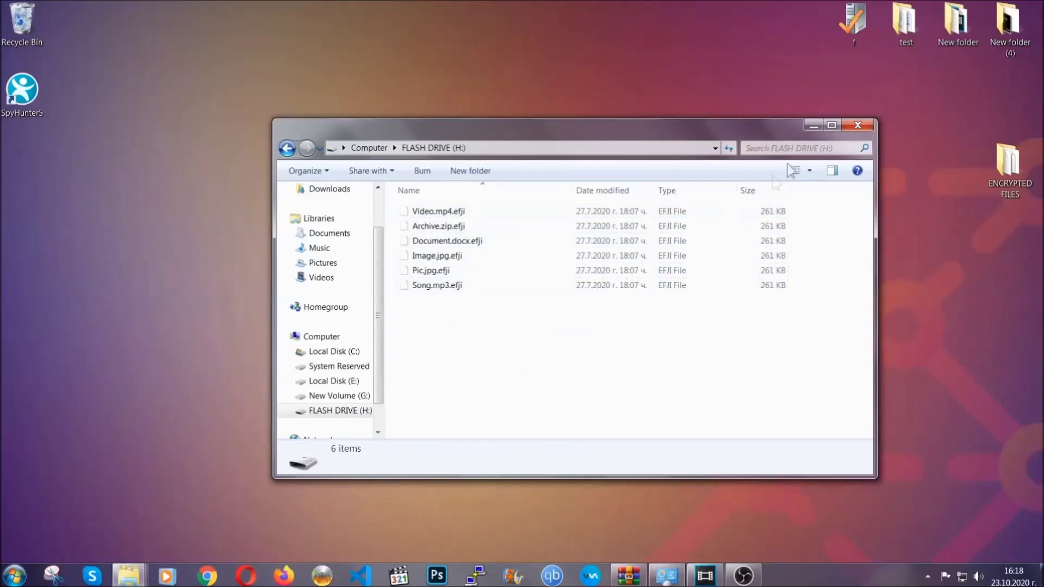
{"action": "left_click", "coordinate": [858, 125]}
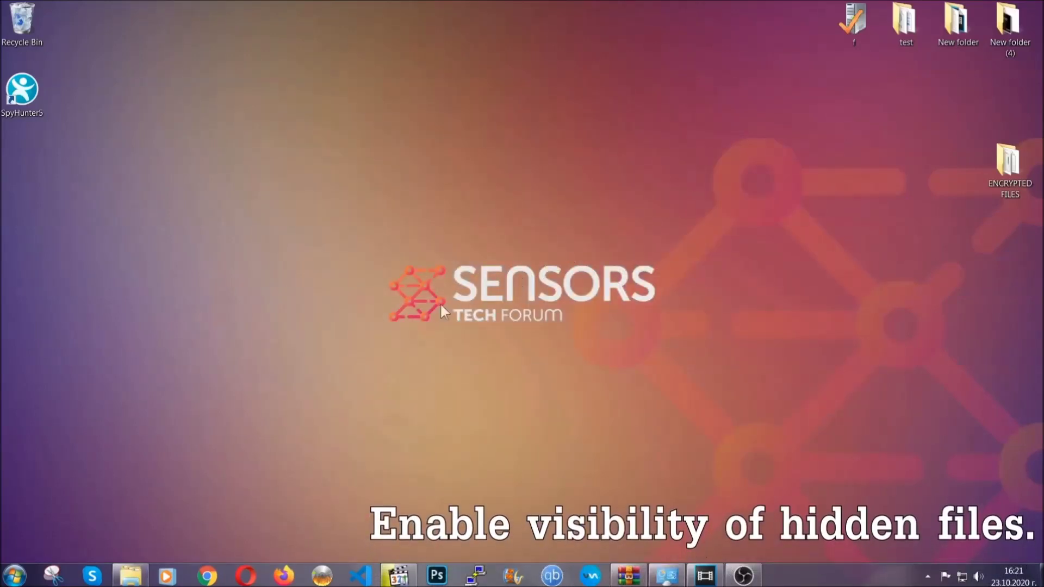
Step: Search Windows for "show hidden files and folders" and open the matching Control Panel setting
{"action": "left_click", "coordinate": [22, 574]}
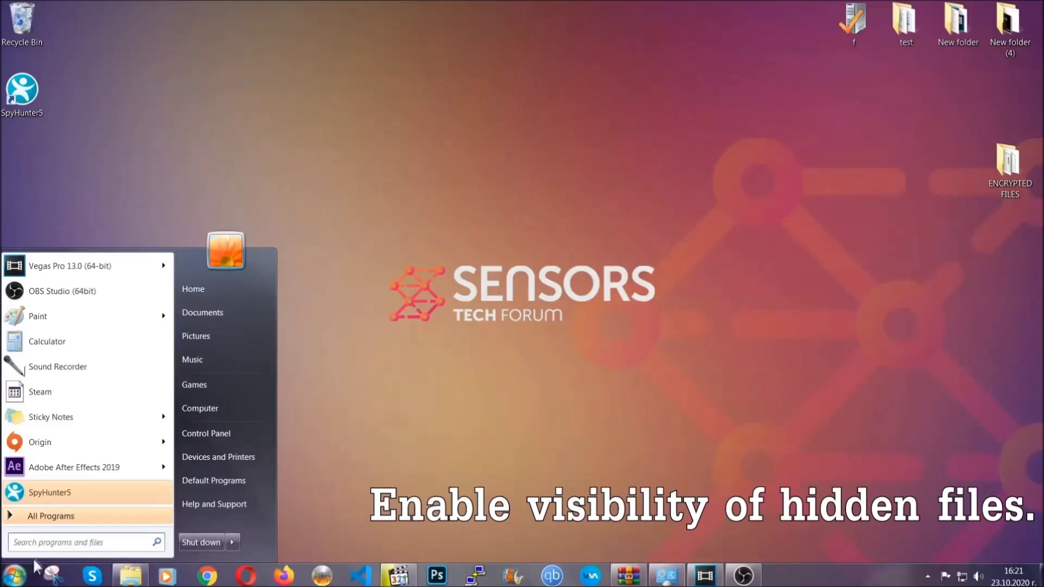
{"action": "left_click", "coordinate": [44, 541]}
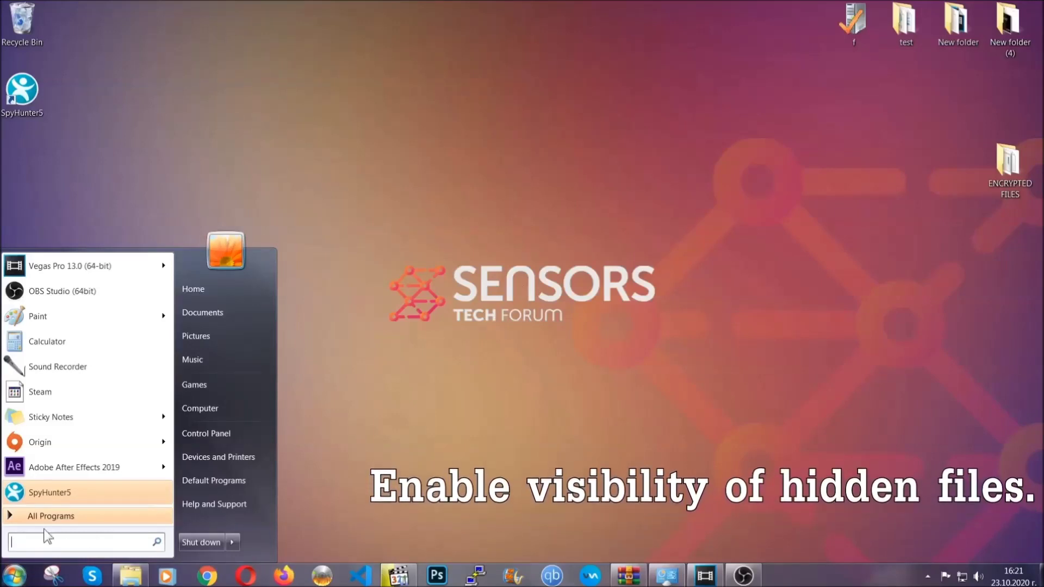
{"action": "type", "text": "show hidden"}
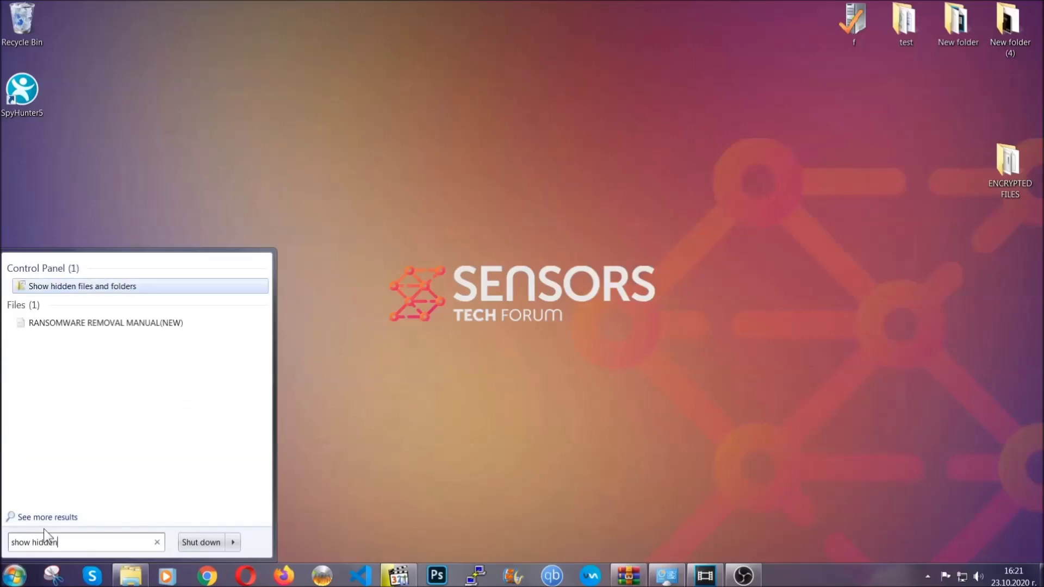
{"action": "type", "text": " files and folder"}
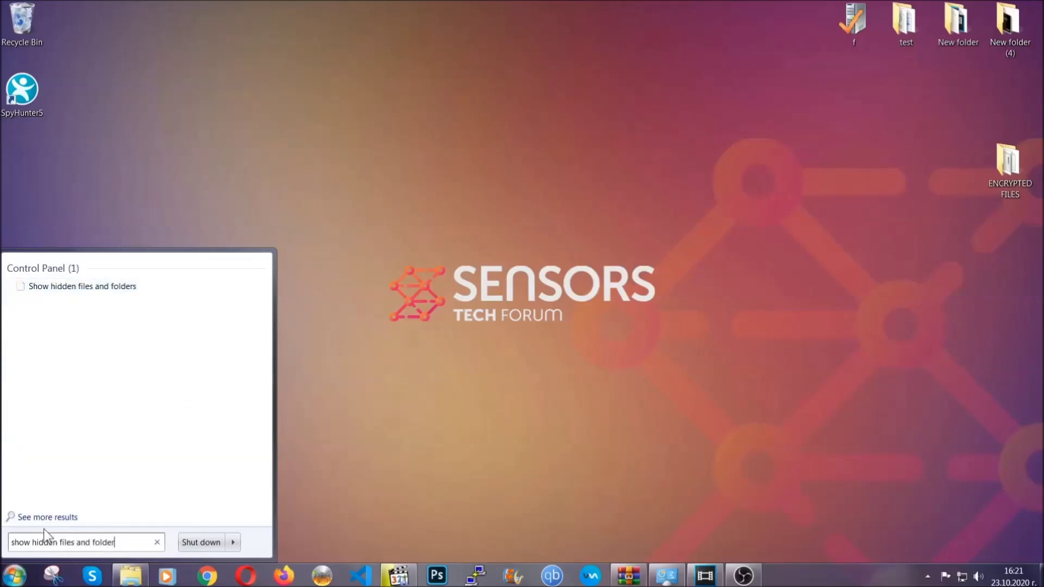
{"action": "type", "text": "s"}
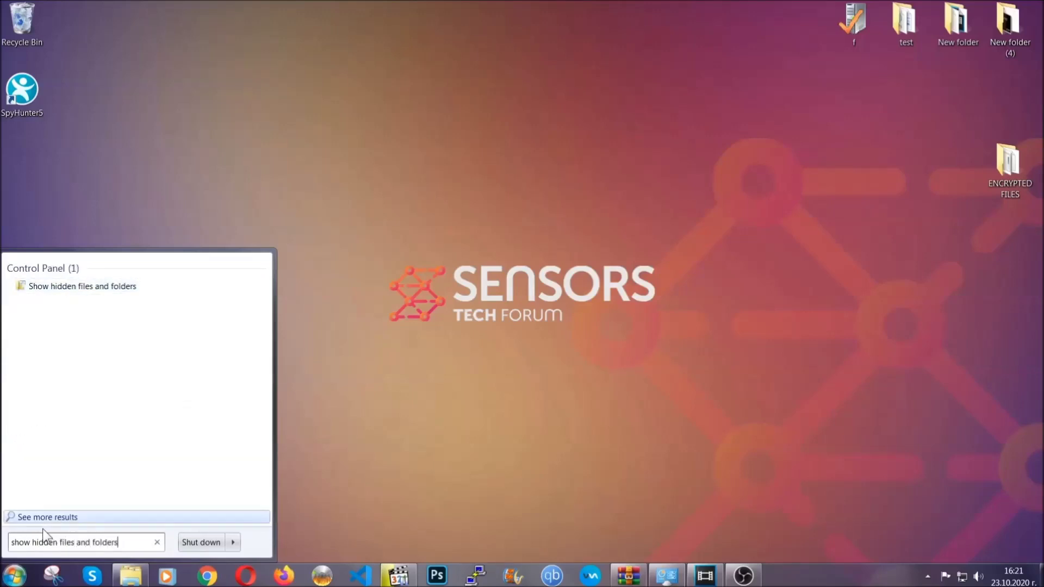
{"action": "left_click", "coordinate": [123, 287]}
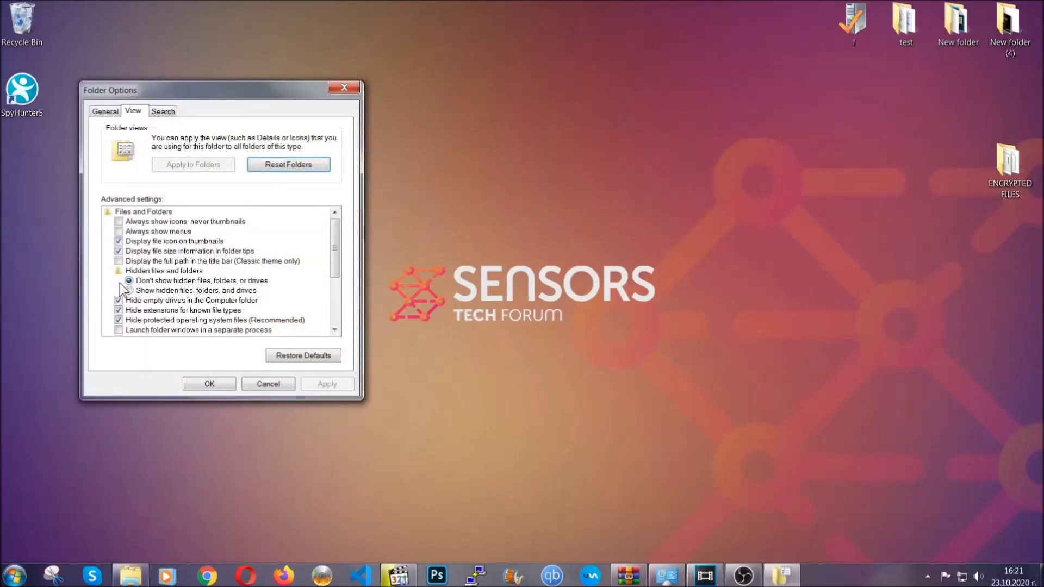
Step: Set Folder Options to show hidden files, folders, and drives, and apply the change
{"action": "left_click", "coordinate": [148, 290]}
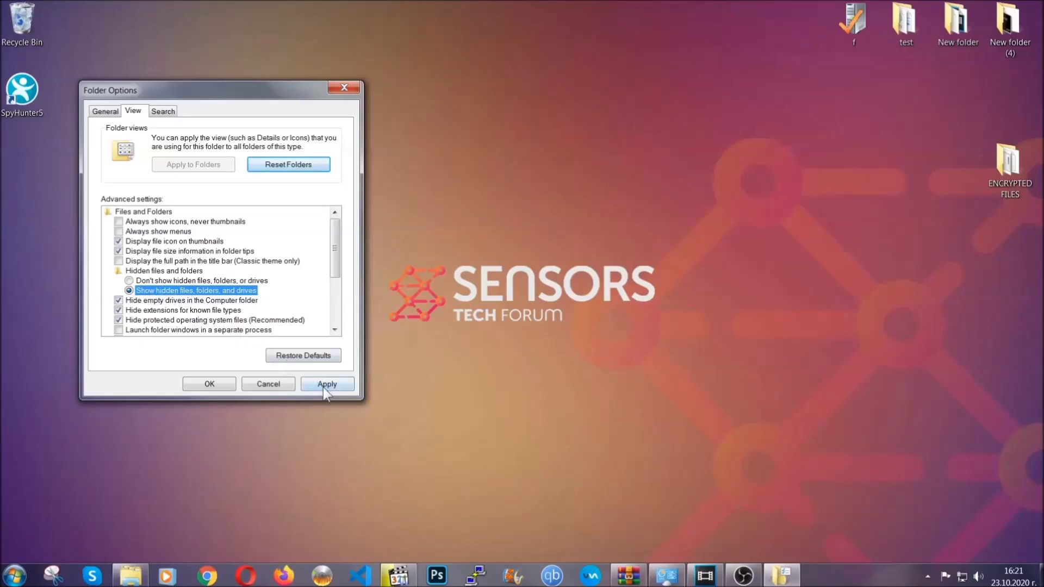
{"action": "left_click", "coordinate": [325, 384]}
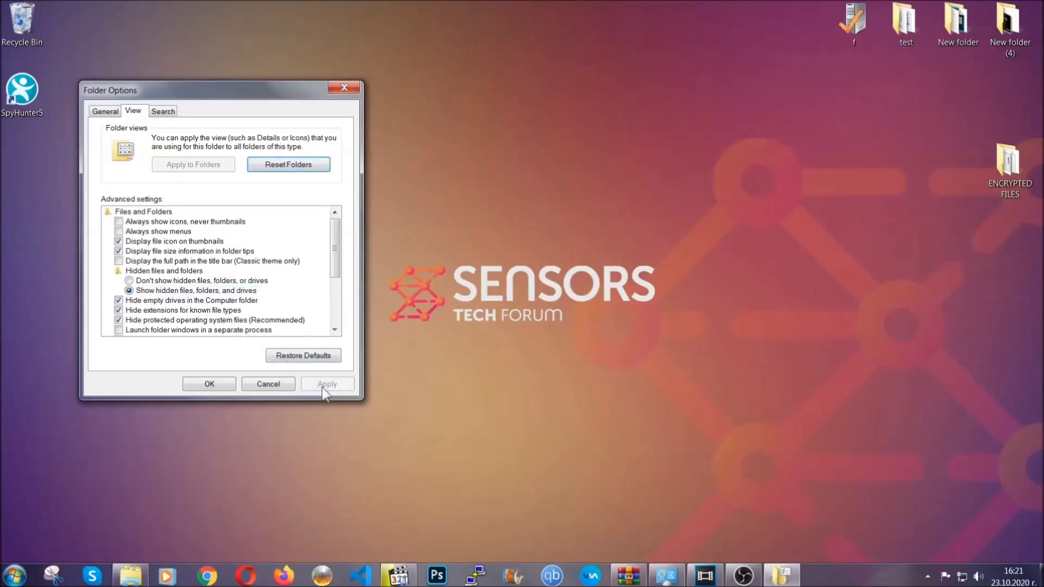
{"action": "left_click", "coordinate": [204, 384]}
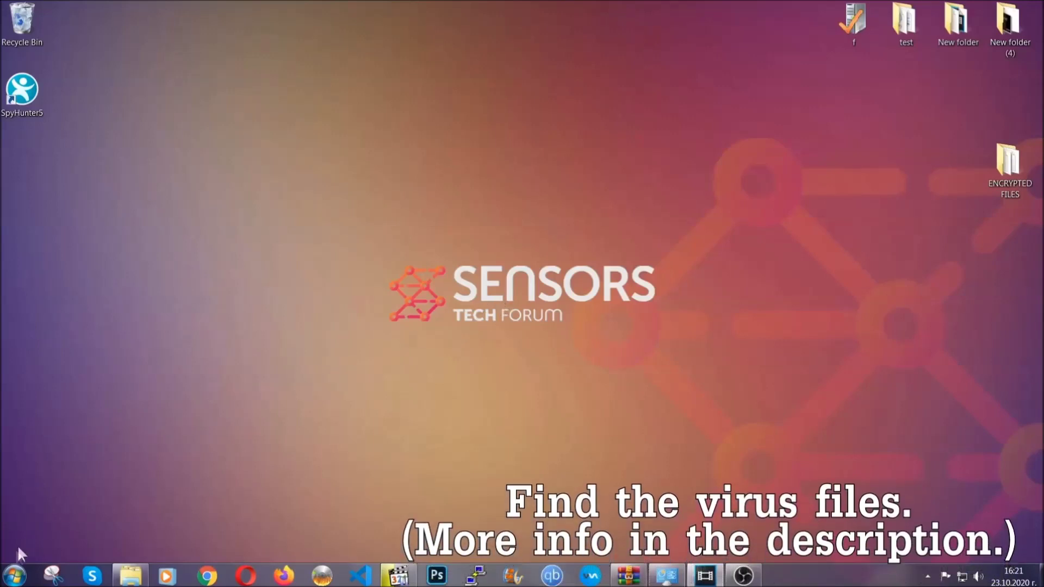
Step: Search the whole computer for "fileextension:exe Example Virus Name" to locate the virus executable
{"action": "left_click", "coordinate": [13, 577]}
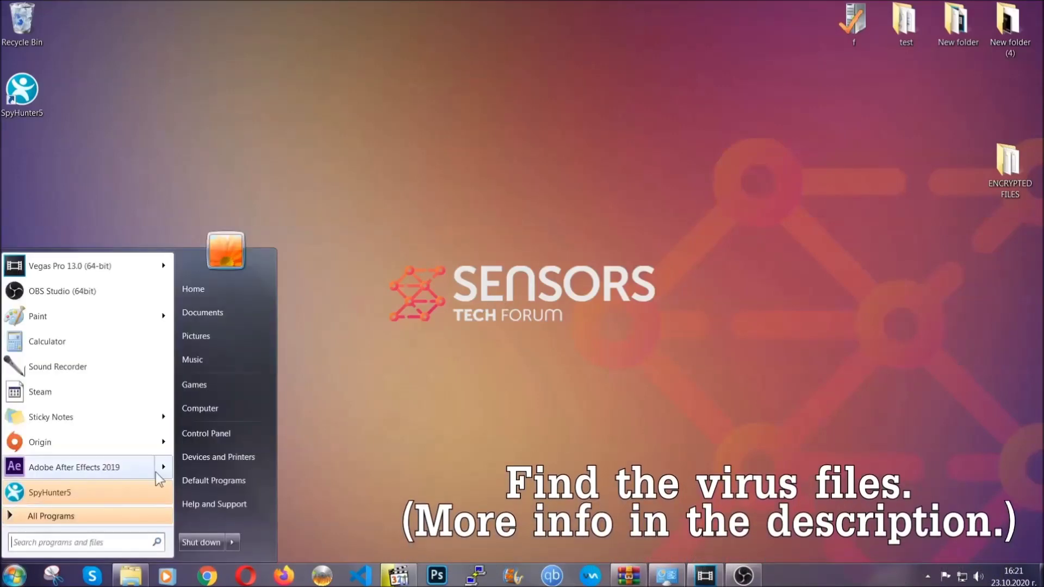
{"action": "left_click", "coordinate": [215, 407]}
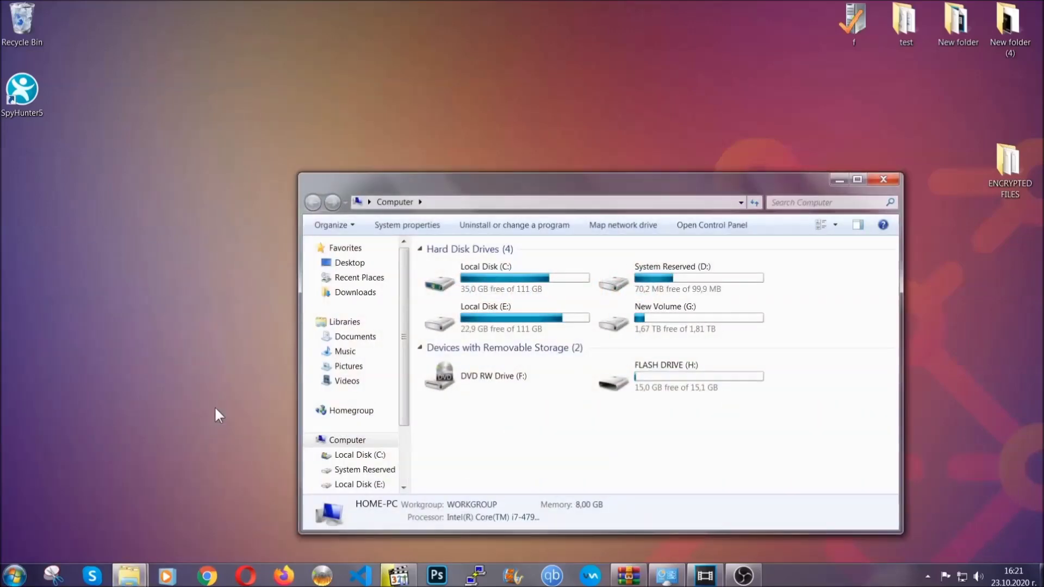
{"action": "left_click_drag", "start_coordinate": [565, 193], "coordinate": [498, 138]}
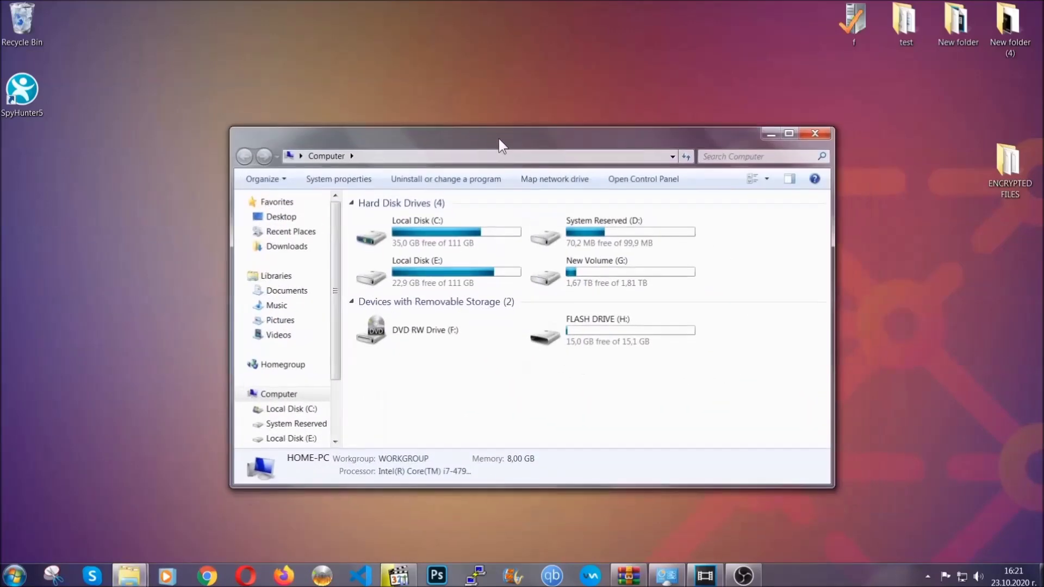
{"action": "left_click", "coordinate": [712, 156]}
{"action": "type", "text": "fileextensio"}
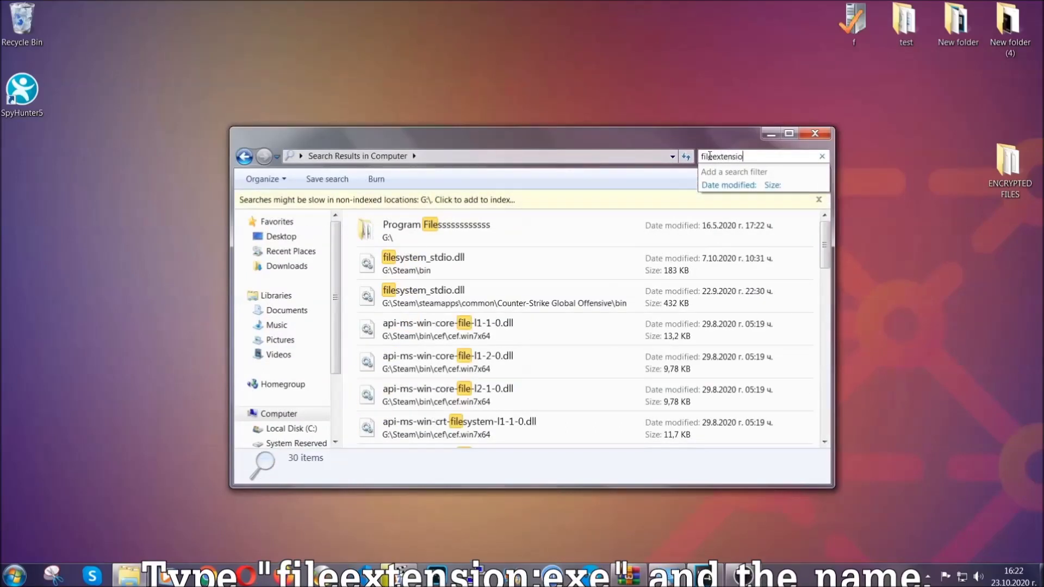
{"action": "type", "text": "n:exe"}
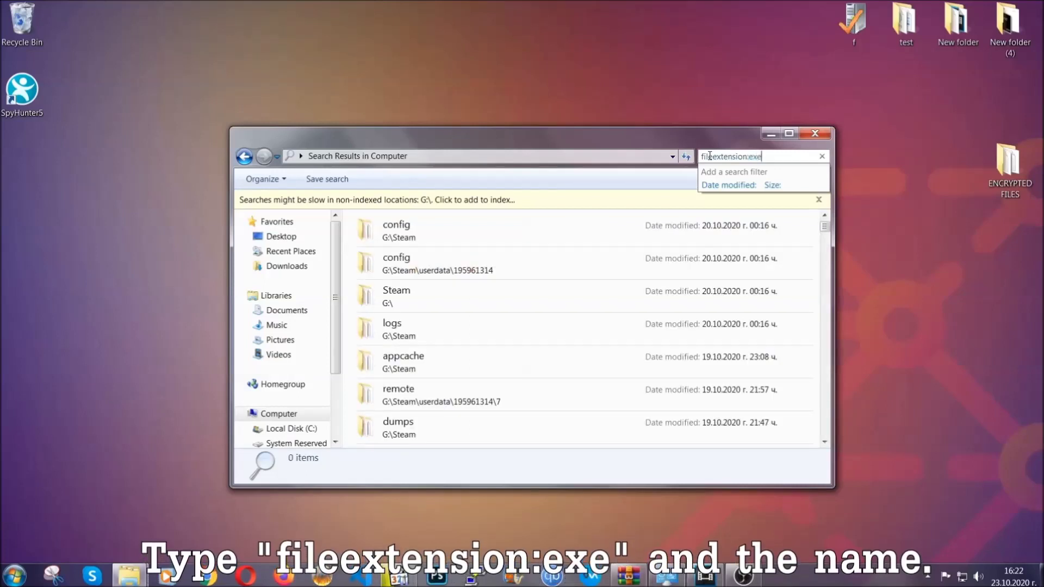
{"action": "type", "text": " Exam"}
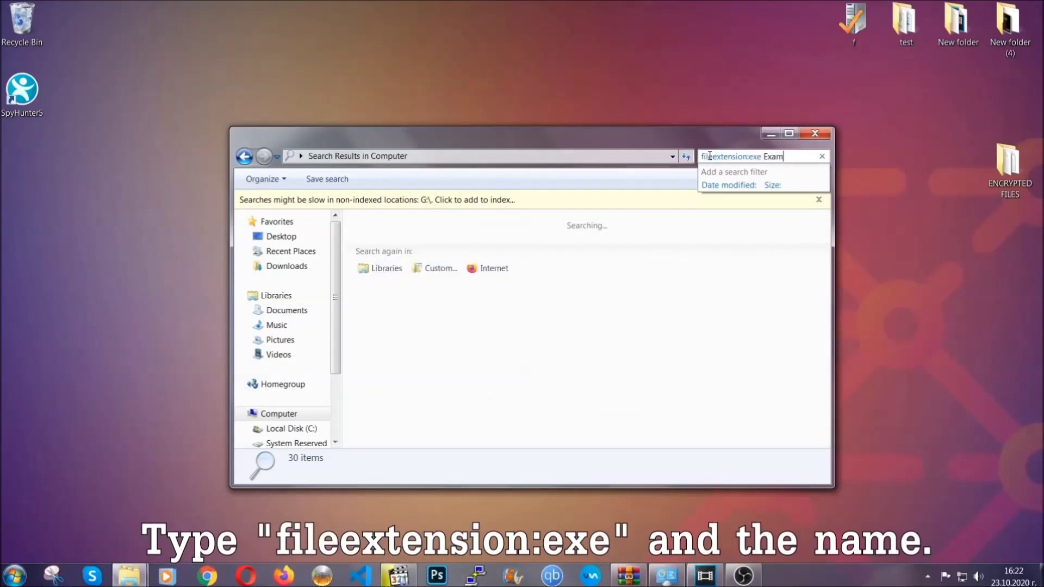
{"action": "type", "text": "ple Vi"}
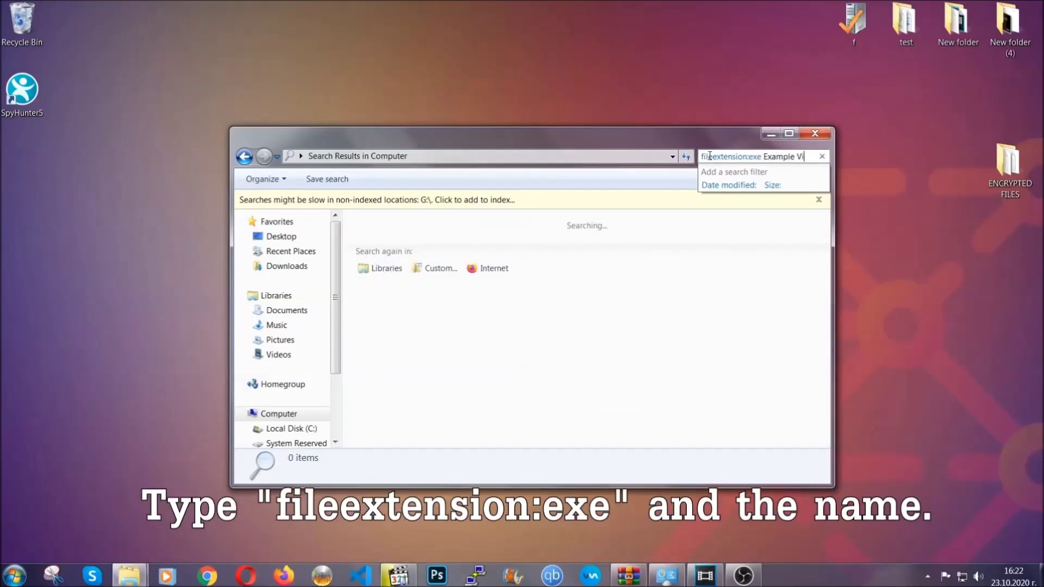
{"action": "type", "text": "rss Name"}
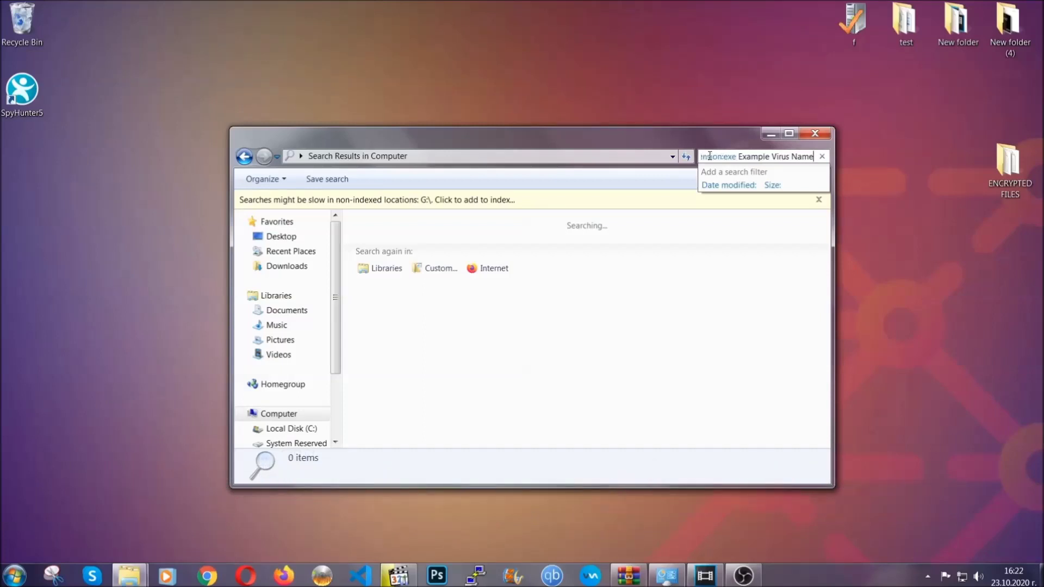
{"action": "key", "text": "Return"}
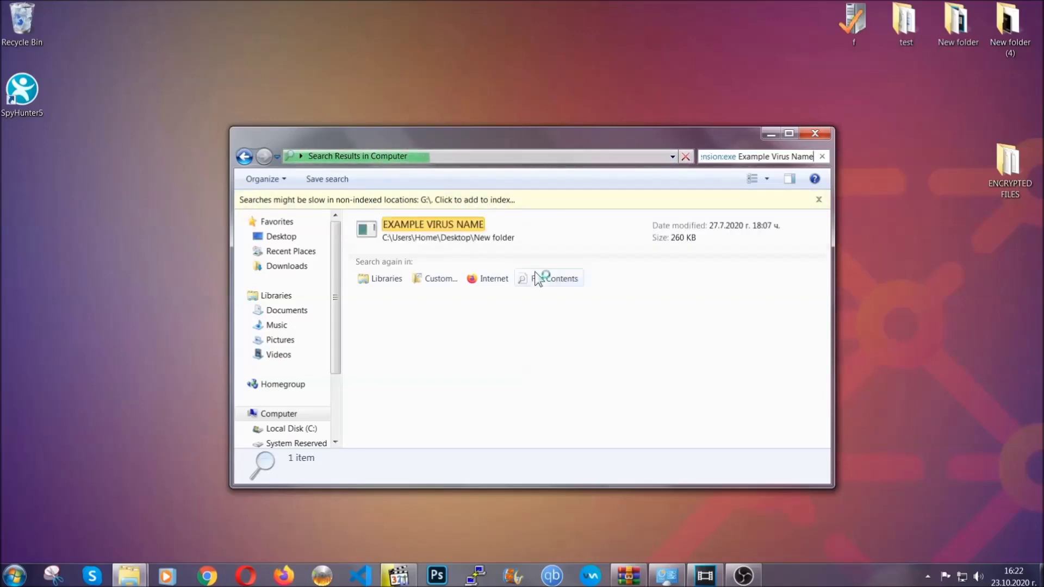
Step: Delete the EXAMPLE VIRUS NAME application found by the search, moving it to the Recycle Bin, and close the results window
{"action": "left_click", "coordinate": [457, 224]}
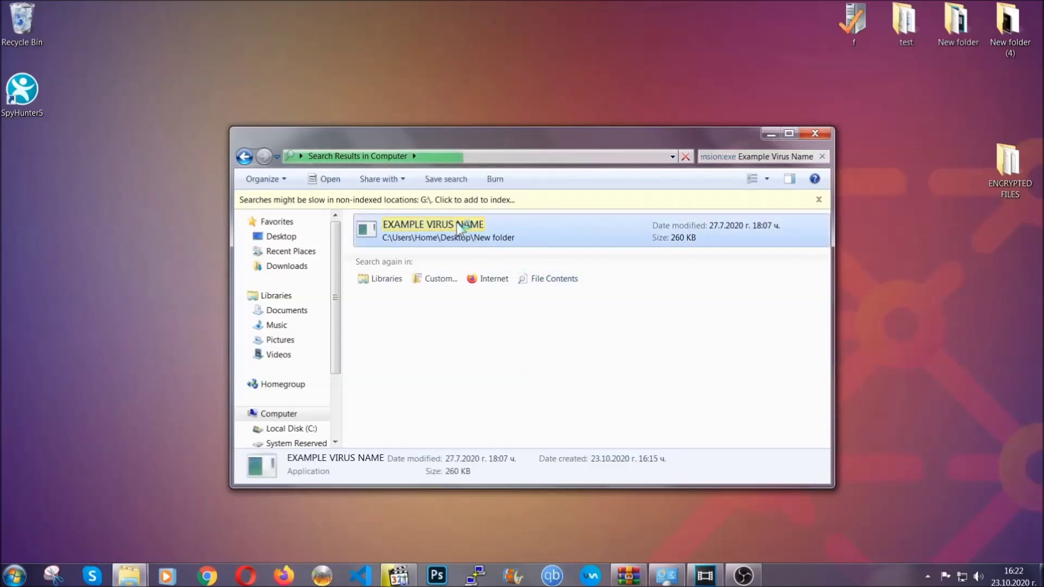
{"action": "right_click", "coordinate": [458, 225]}
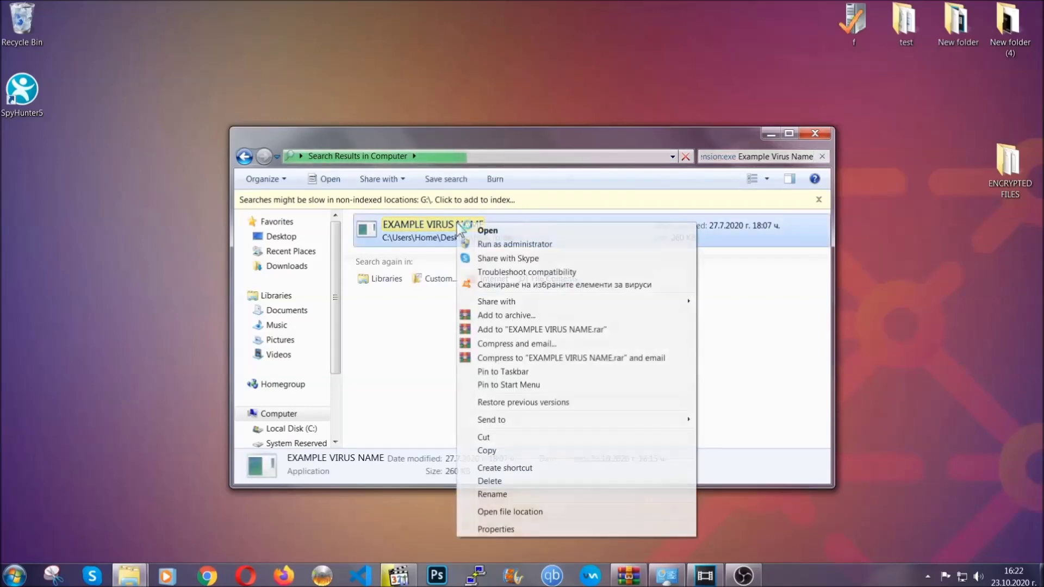
{"action": "left_click", "coordinate": [503, 481]}
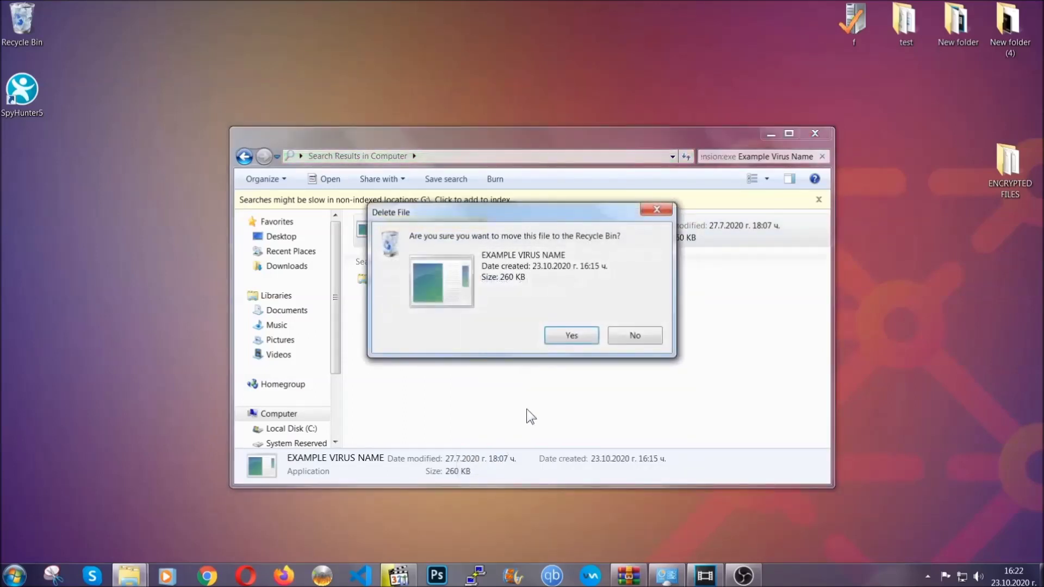
{"action": "left_click", "coordinate": [571, 335]}
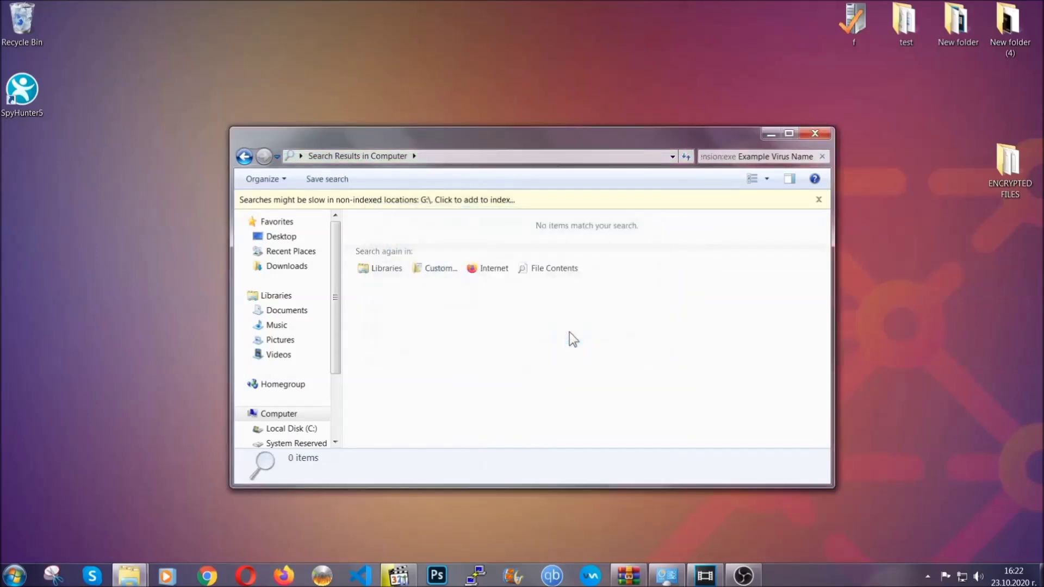
{"action": "left_click", "coordinate": [817, 134]}
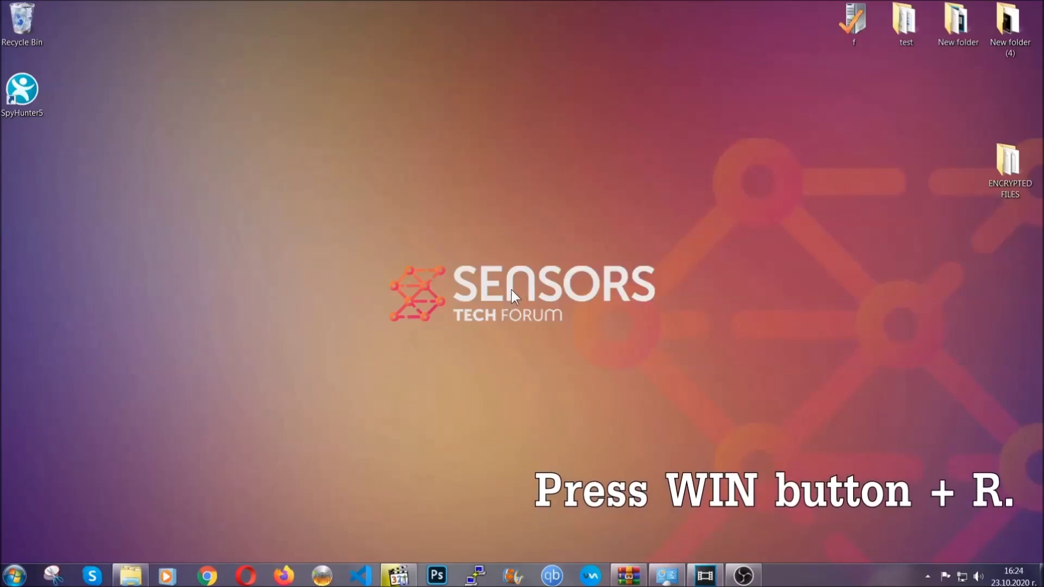
Step: Open the Registry Editor by running REGEDIT
{"action": "key", "text": "super+r"}
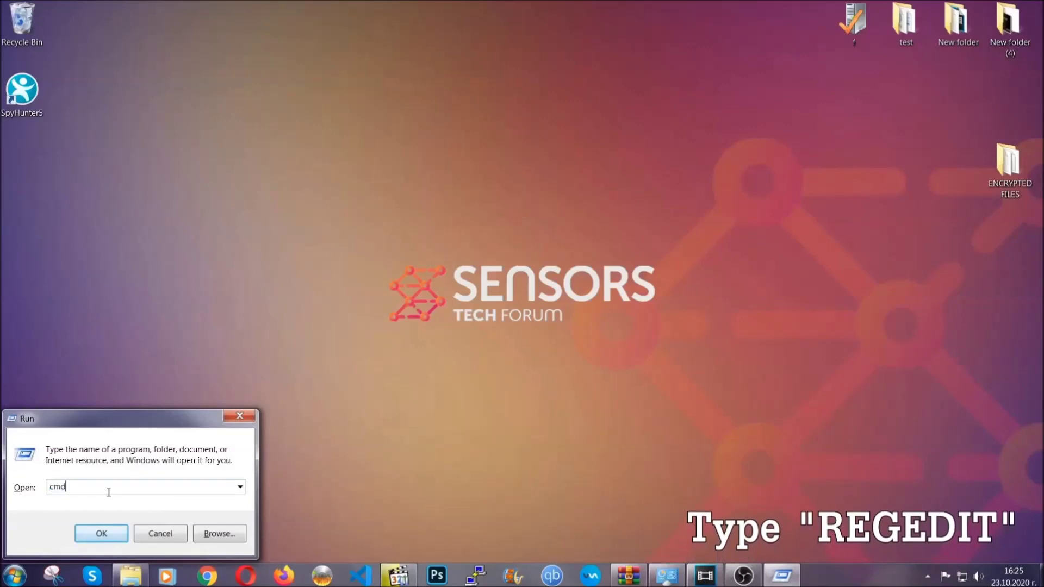
{"action": "type", "text": "REGE"}
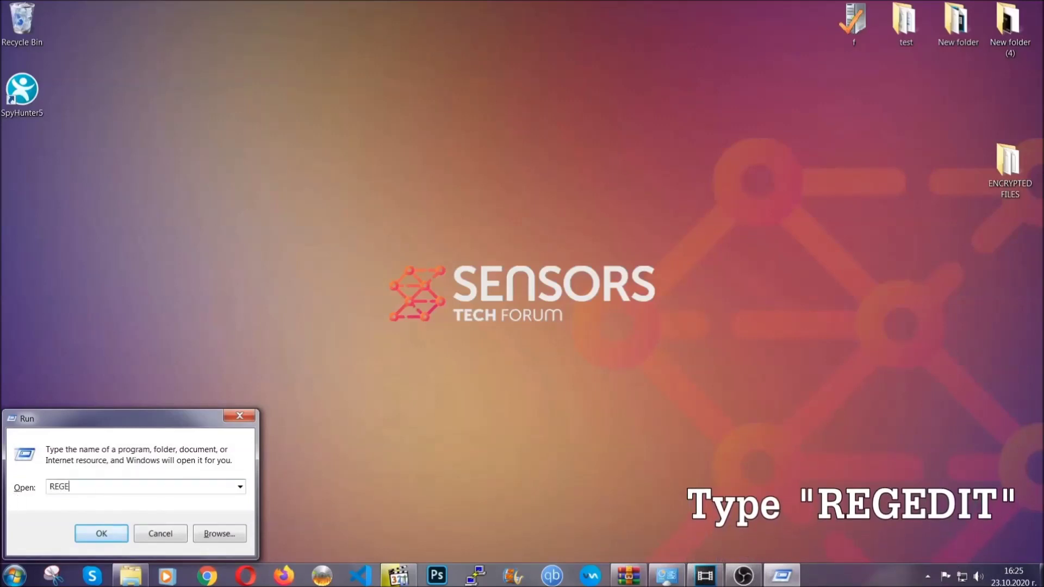
{"action": "type", "text": "DIT"}
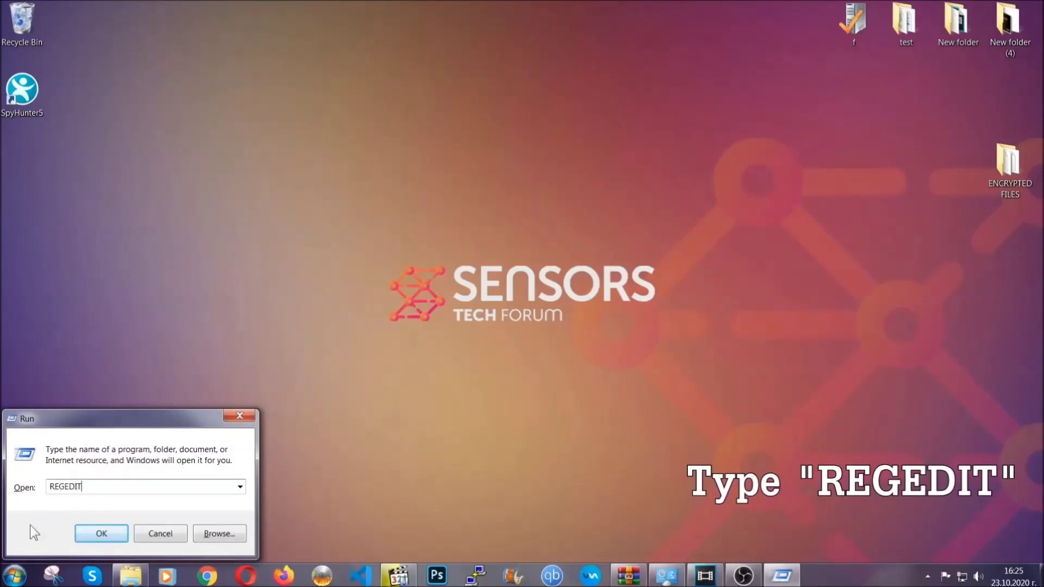
{"action": "left_click", "coordinate": [89, 532]}
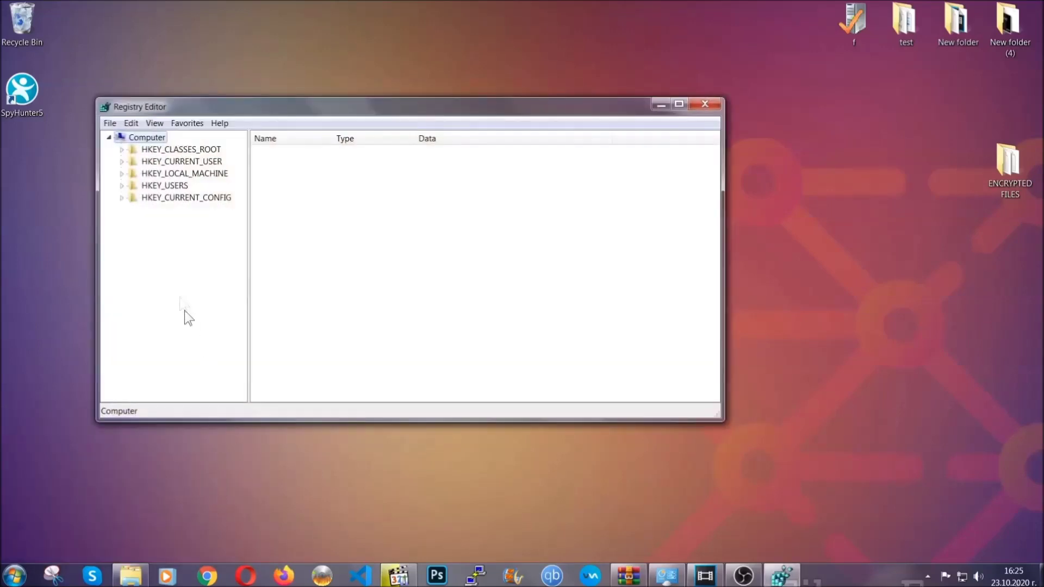
Step: Export the entire registry to the Desktop as a registration file named BACKUP
{"action": "left_click", "coordinate": [110, 124]}
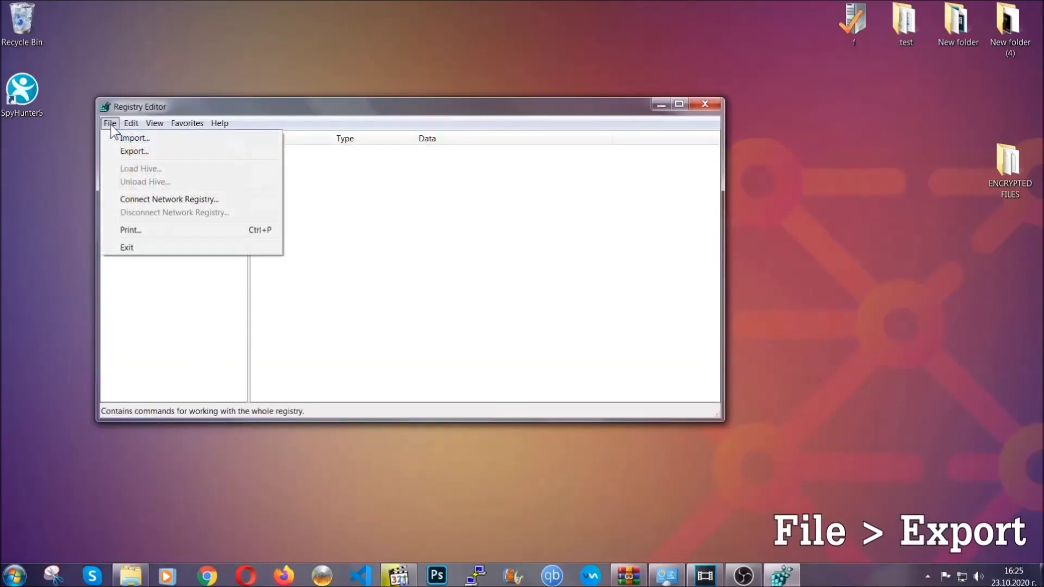
{"action": "left_click", "coordinate": [135, 150]}
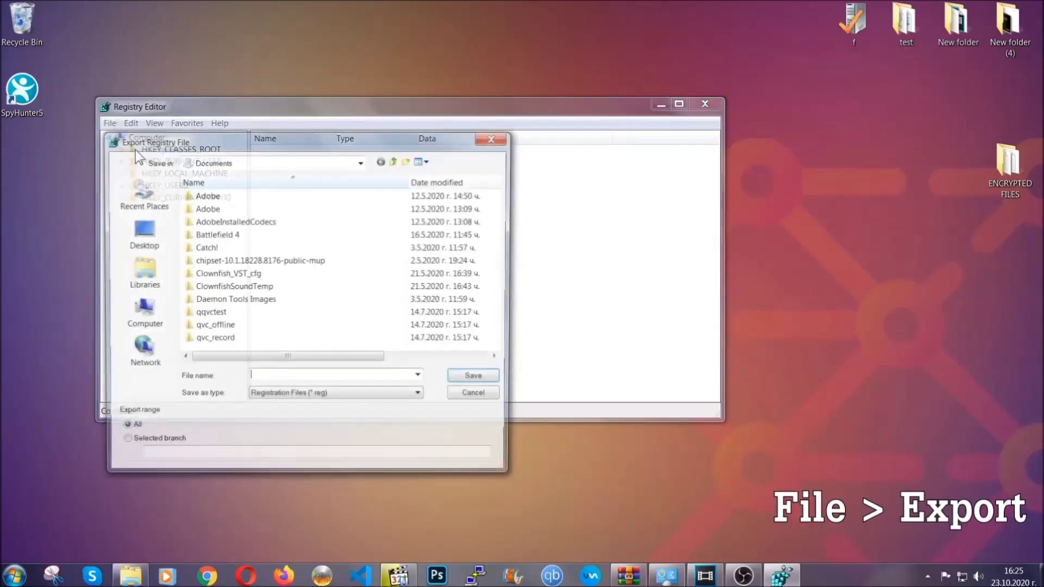
{"action": "left_click", "coordinate": [135, 229]}
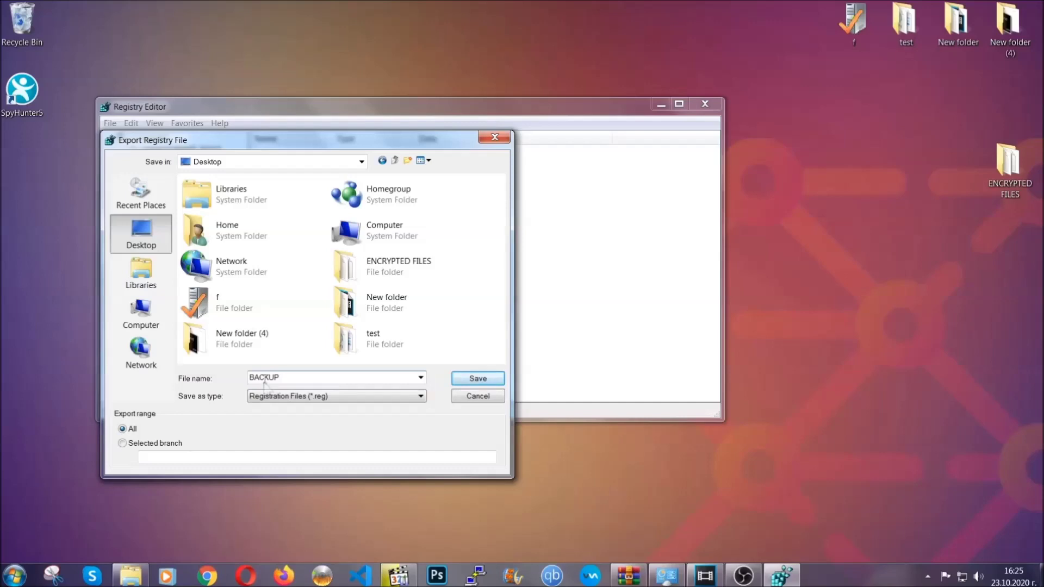
{"action": "left_click", "coordinate": [471, 380]}
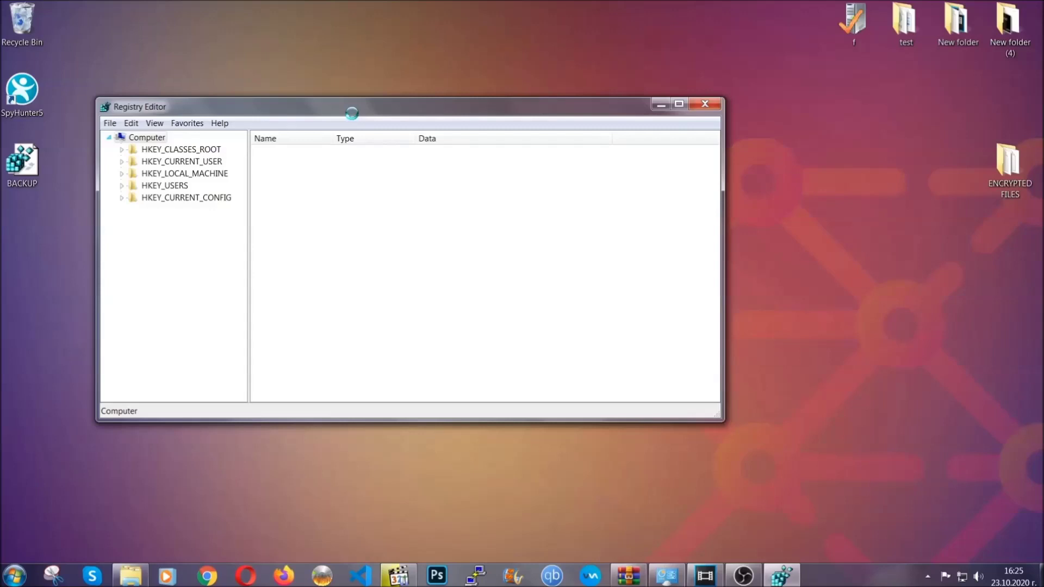
{"action": "left_click_drag", "start_coordinate": [351, 113], "coordinate": [453, 148]}
{"action": "left_click", "coordinate": [214, 157]}
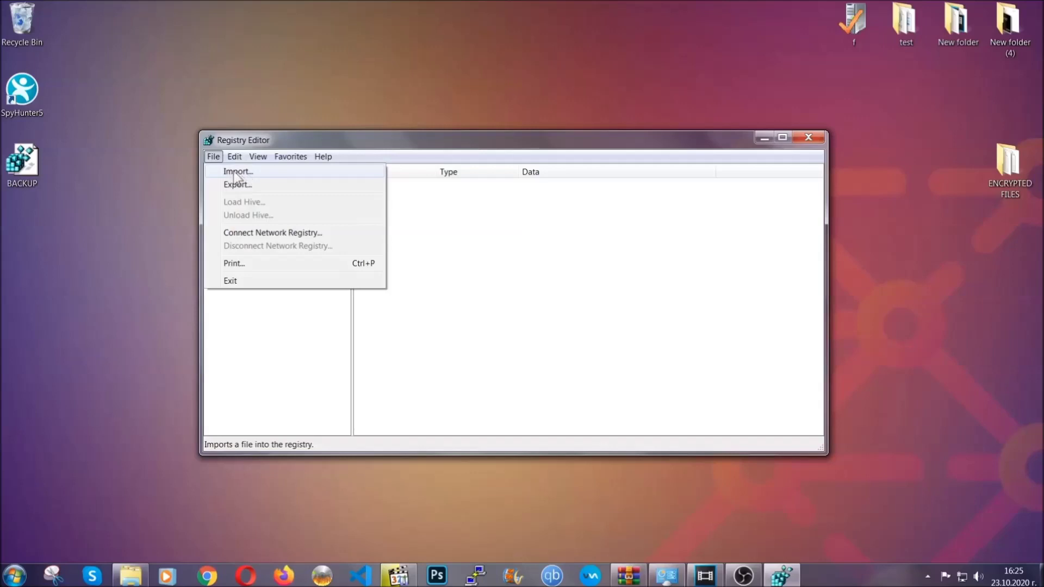
{"action": "left_click", "coordinate": [214, 158]}
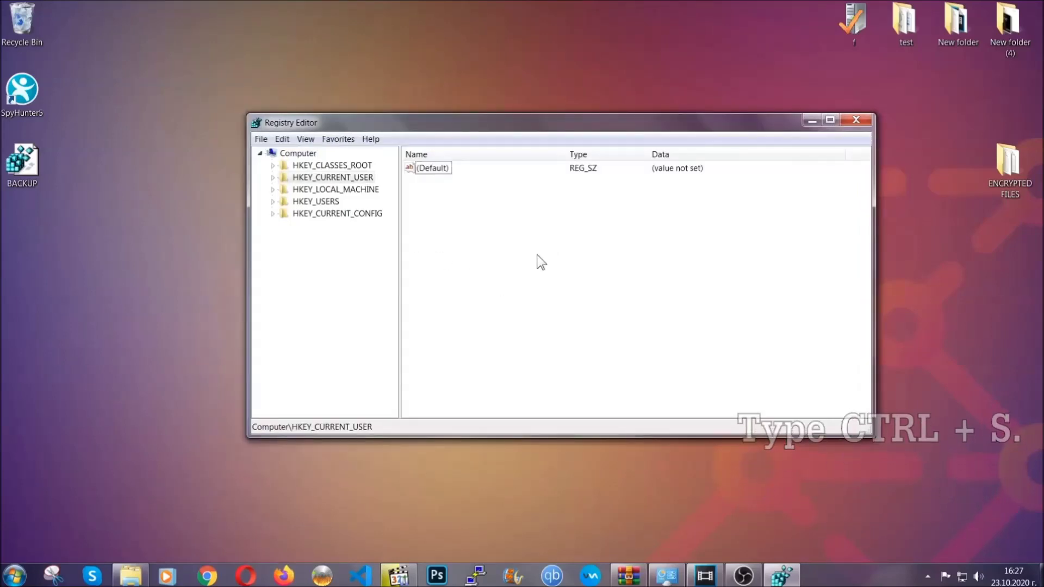
Step: Search the registry keys from HKEY_CURRENT_USER for RunOnce
{"action": "key", "text": "ctrl+f"}
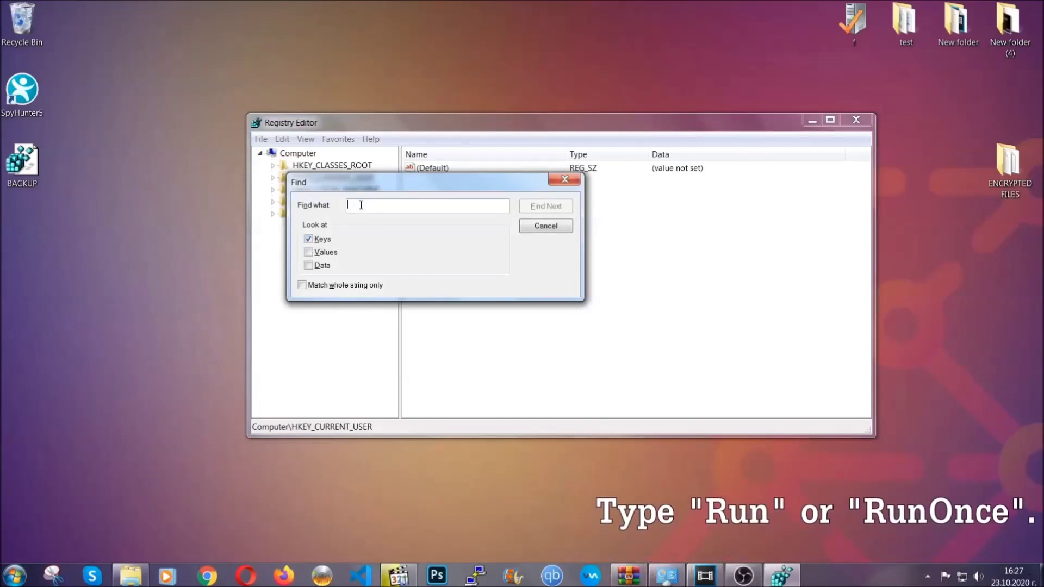
{"action": "type", "text": "RunOnce"}
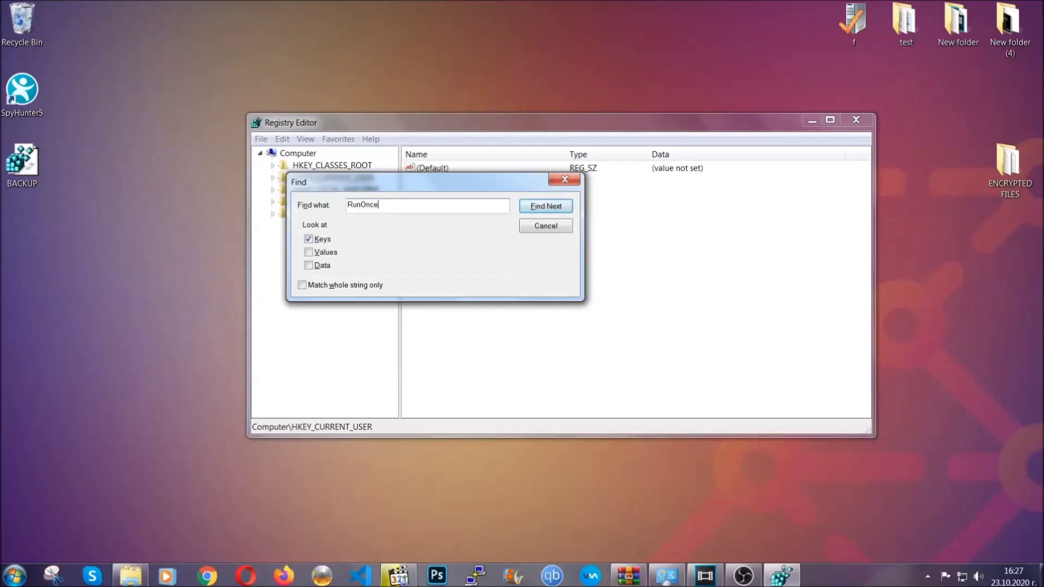
{"action": "left_click", "coordinate": [545, 206]}
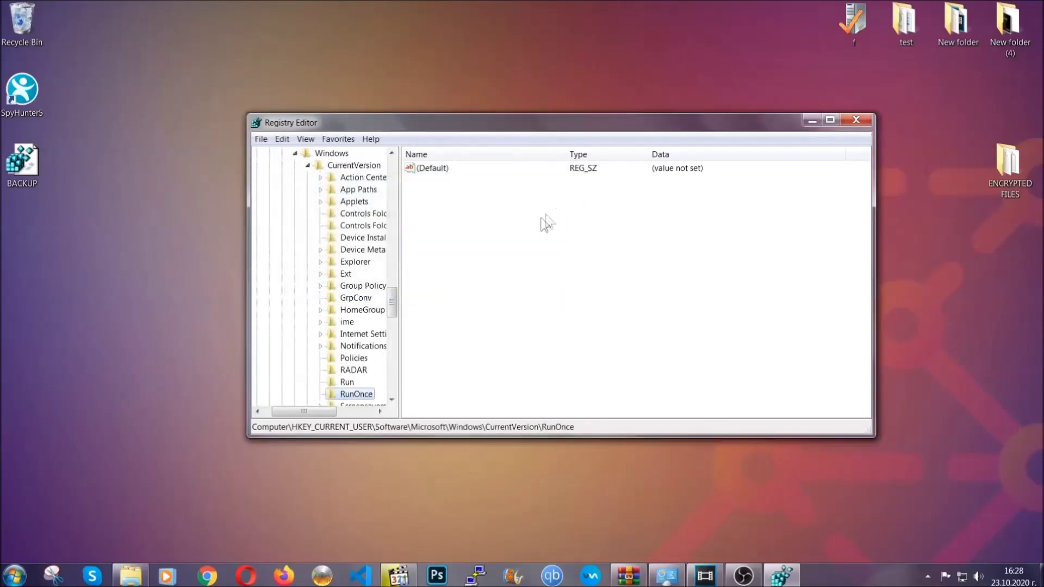
Step: Delete THE VIRUS value from the Run key in CurrentVersion and close the Registry Editor
{"action": "left_click_drag", "start_coordinate": [395, 303], "coordinate": [395, 318]}
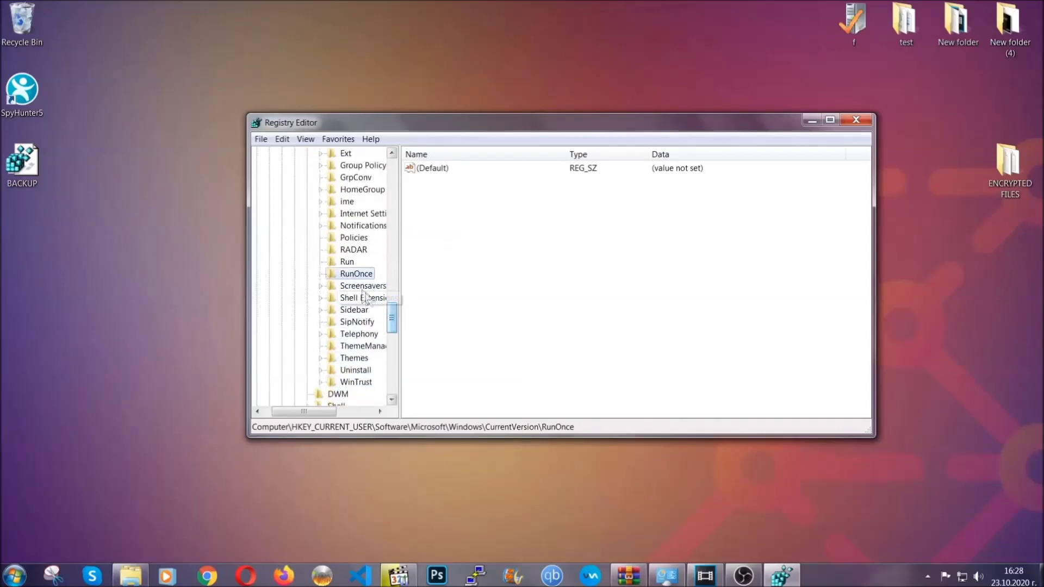
{"action": "left_click", "coordinate": [347, 263]}
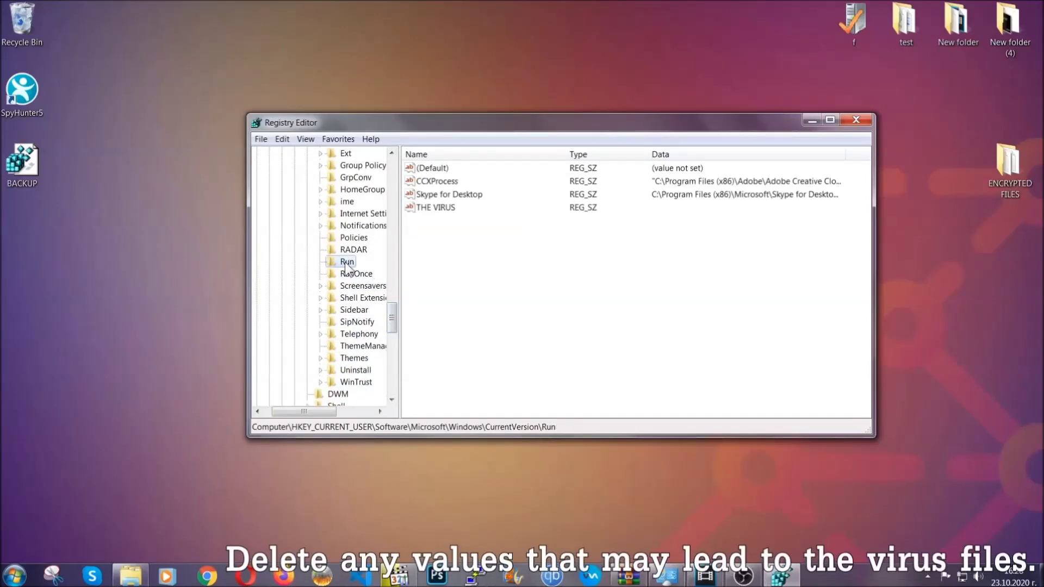
{"action": "left_click", "coordinate": [428, 209]}
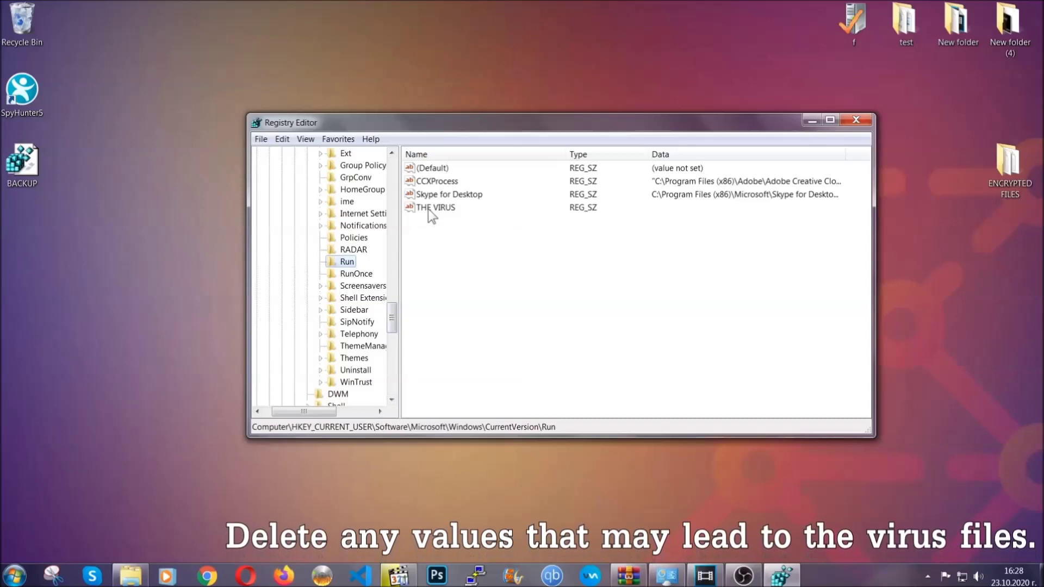
{"action": "right_click", "coordinate": [429, 208]}
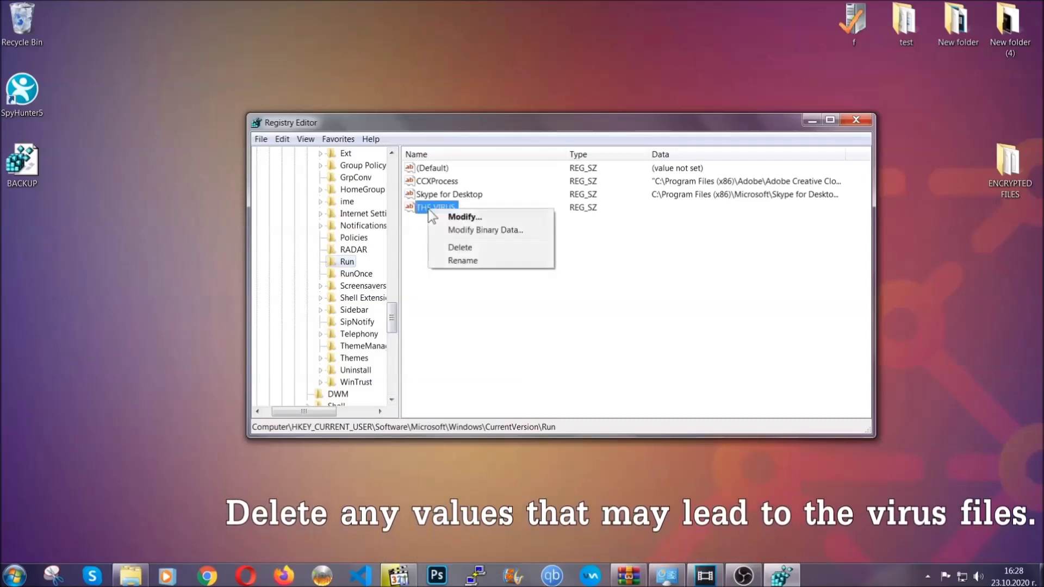
{"action": "left_click", "coordinate": [454, 248]}
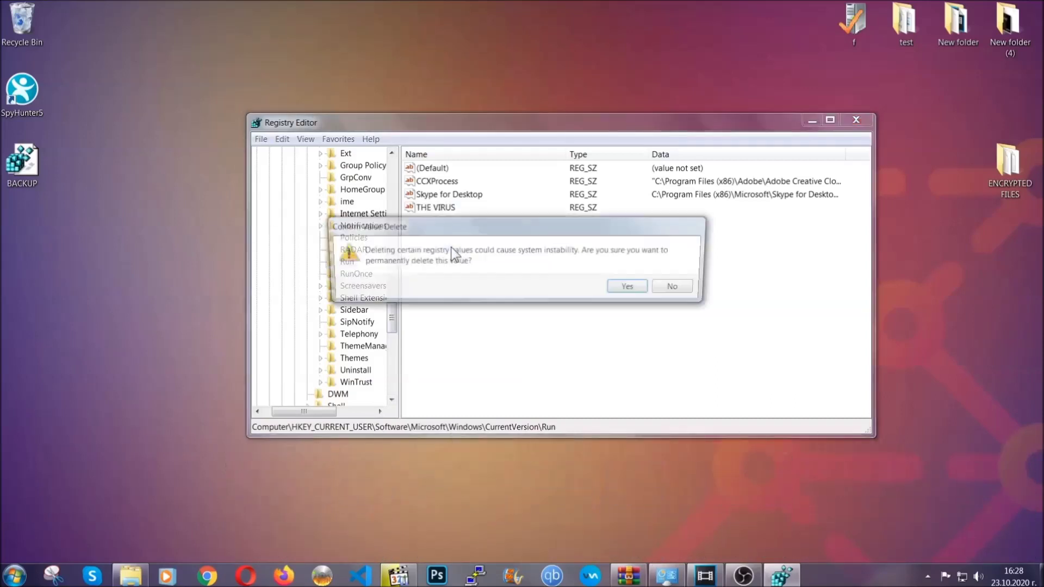
{"action": "left_click", "coordinate": [632, 288]}
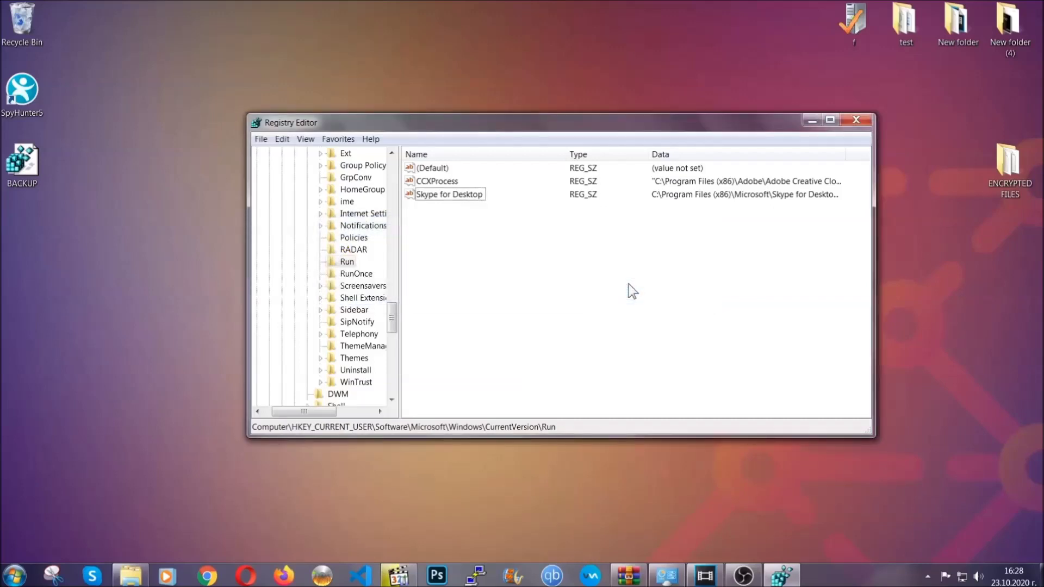
{"action": "left_click", "coordinate": [856, 119]}
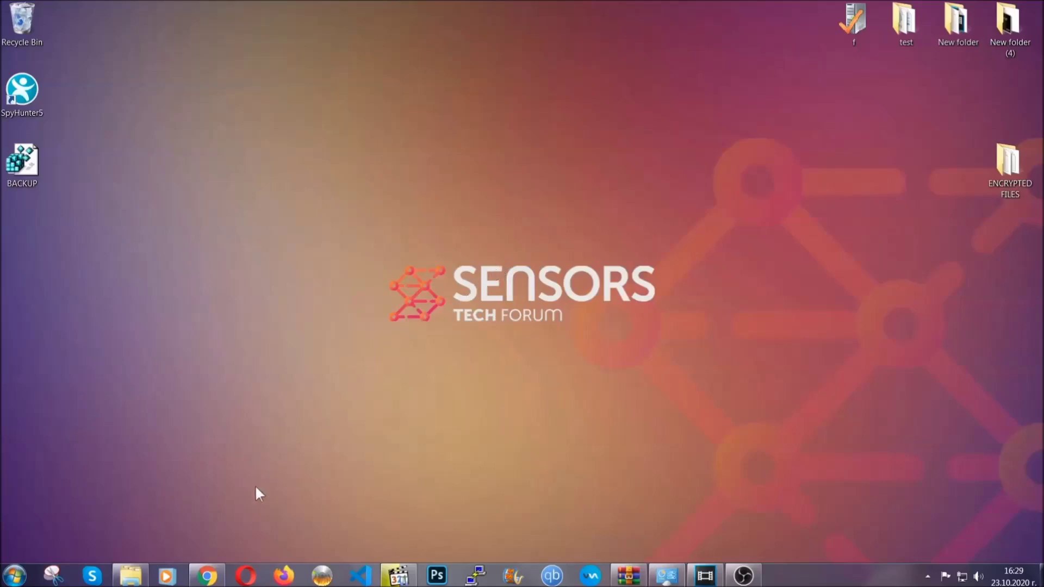
Step: Switch to Chrome and look through the sensorstechforum.com article on restoring ransomware-encrypted files down to its list of recovery methods
{"action": "left_click", "coordinate": [207, 575]}
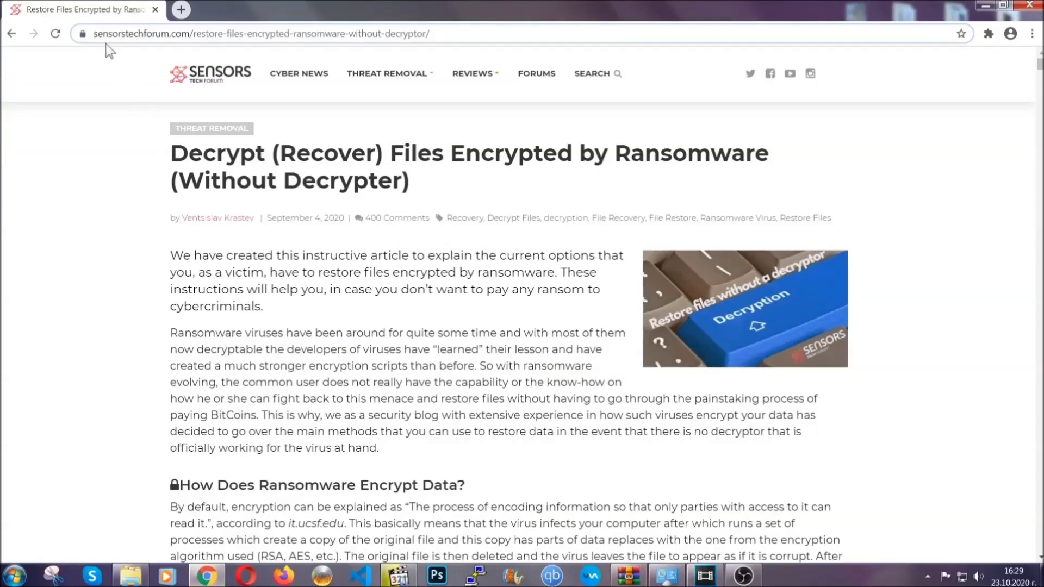
{"action": "left_click_drag", "start_coordinate": [93, 34], "coordinate": [264, 36]}
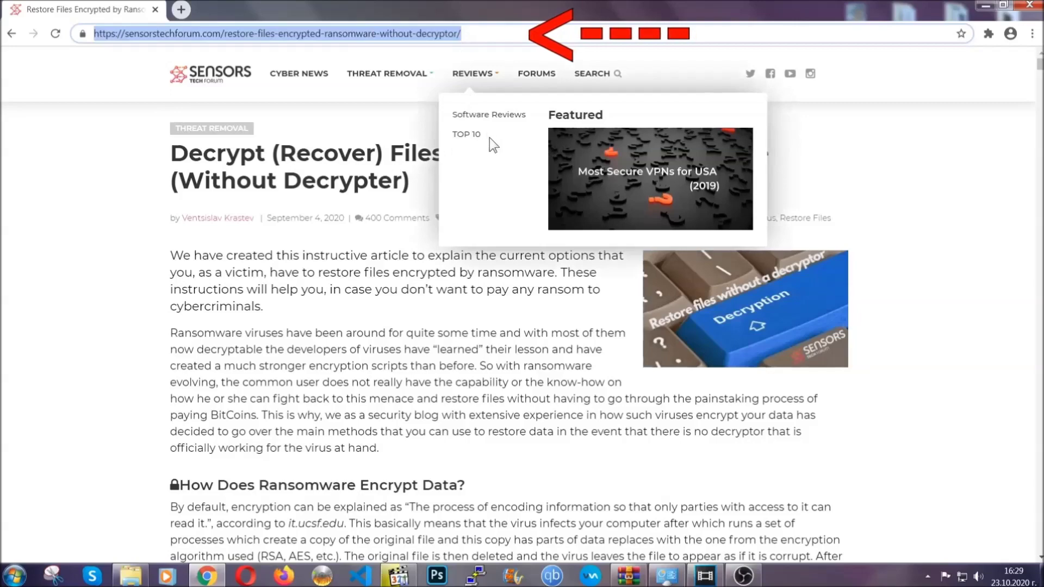
{"action": "scroll", "coordinate": [537, 294], "scroll_direction": "down", "scroll_amount": 8}
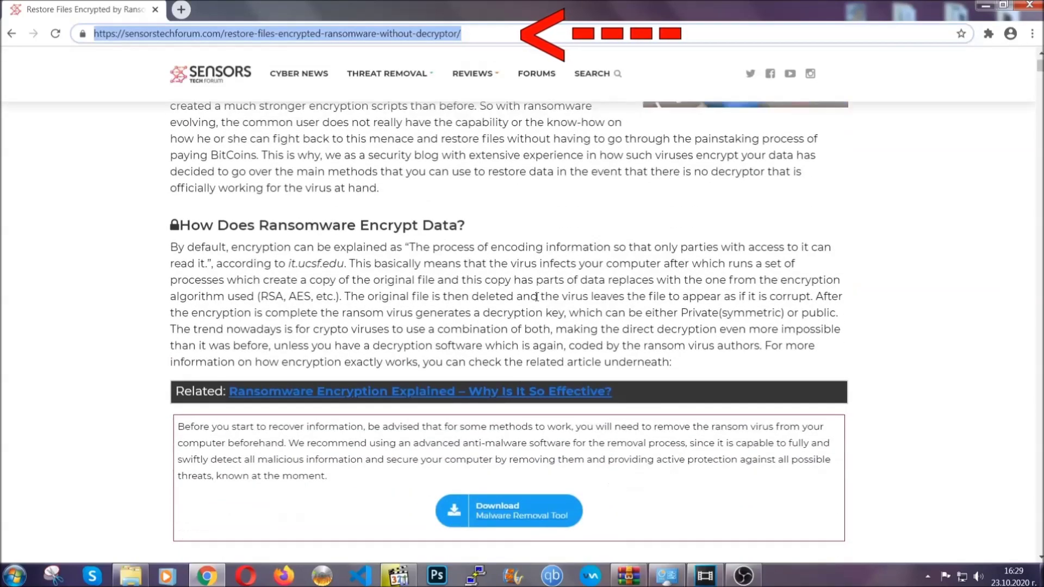
{"action": "scroll", "coordinate": [537, 296], "scroll_direction": "down", "scroll_amount": 4}
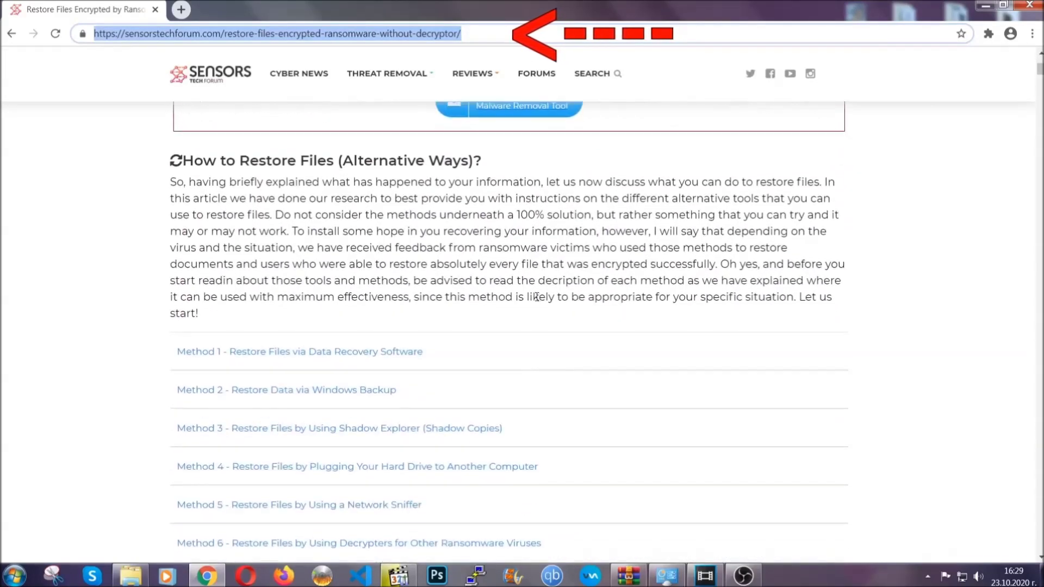
{"action": "scroll", "coordinate": [538, 301], "scroll_direction": "down", "scroll_amount": 3}
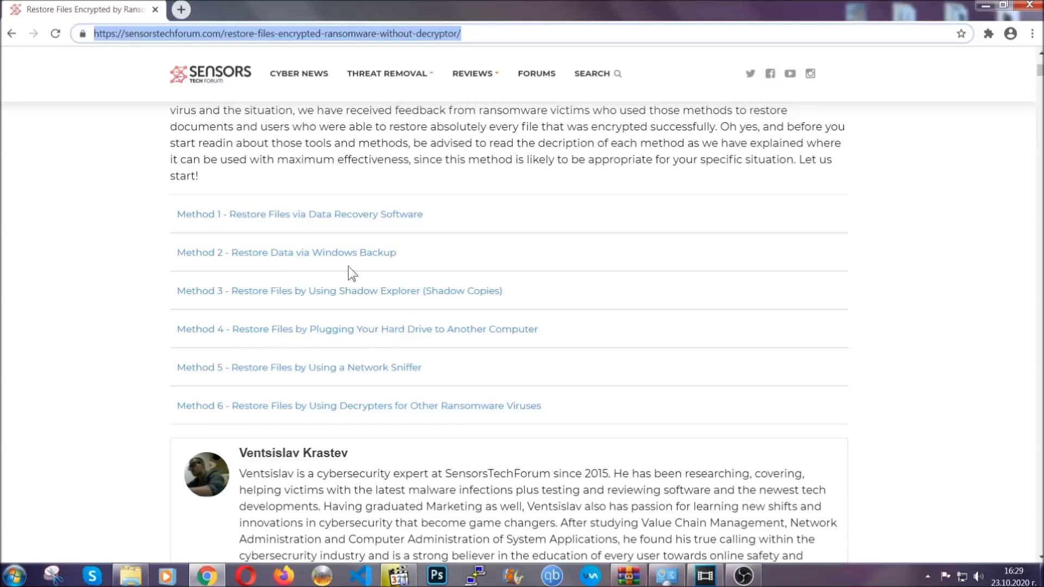
Step: Expand Method 2 - Restore Data via Windows Backup and read its description, Step1 and Step2
{"action": "left_click", "coordinate": [325, 251]}
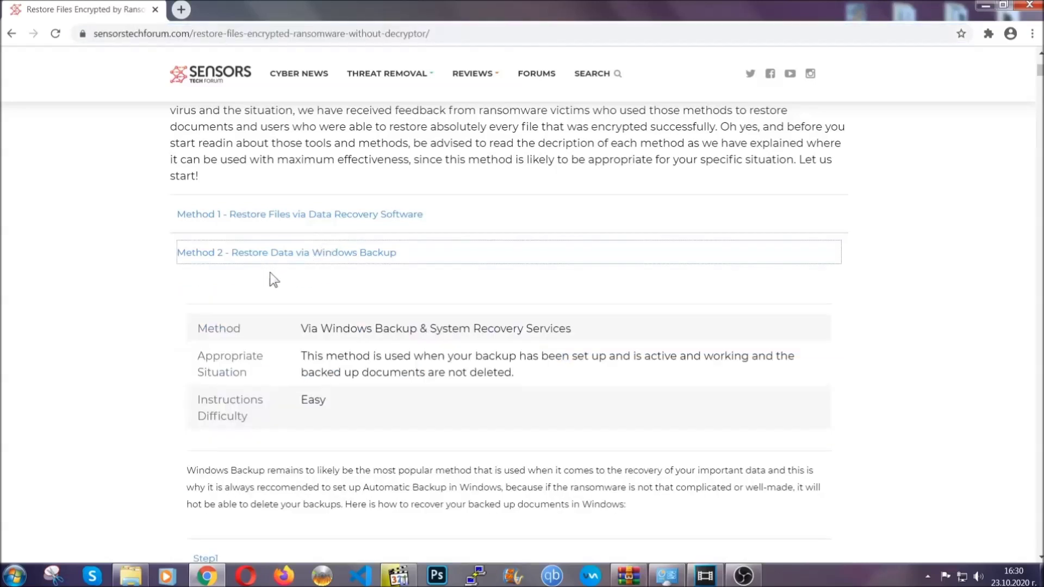
{"action": "left_click_drag", "start_coordinate": [304, 328], "coordinate": [374, 417]}
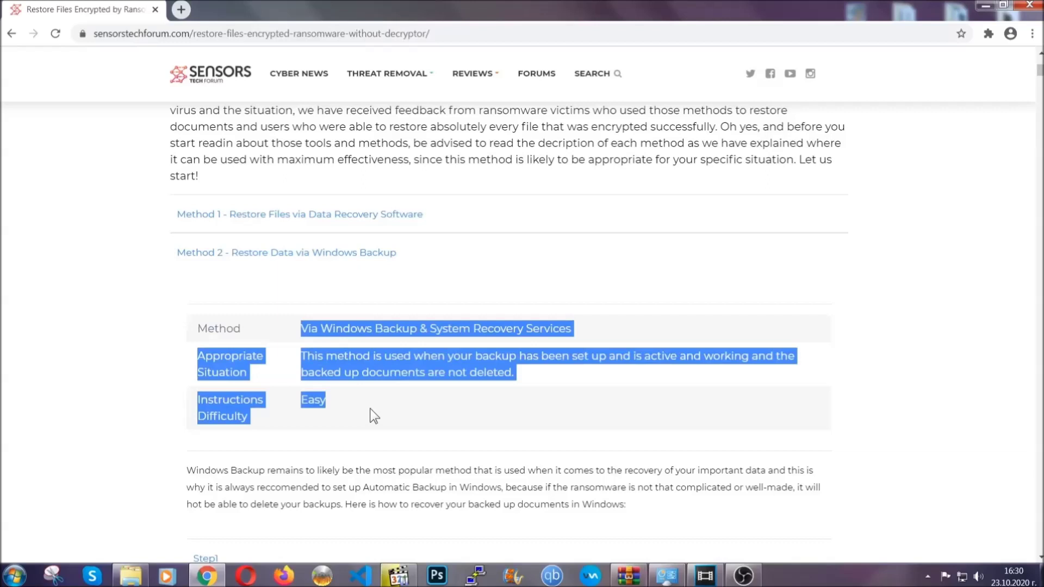
{"action": "left_click", "coordinate": [370, 409]}
{"action": "scroll", "coordinate": [371, 407], "scroll_direction": "down", "scroll_amount": 5}
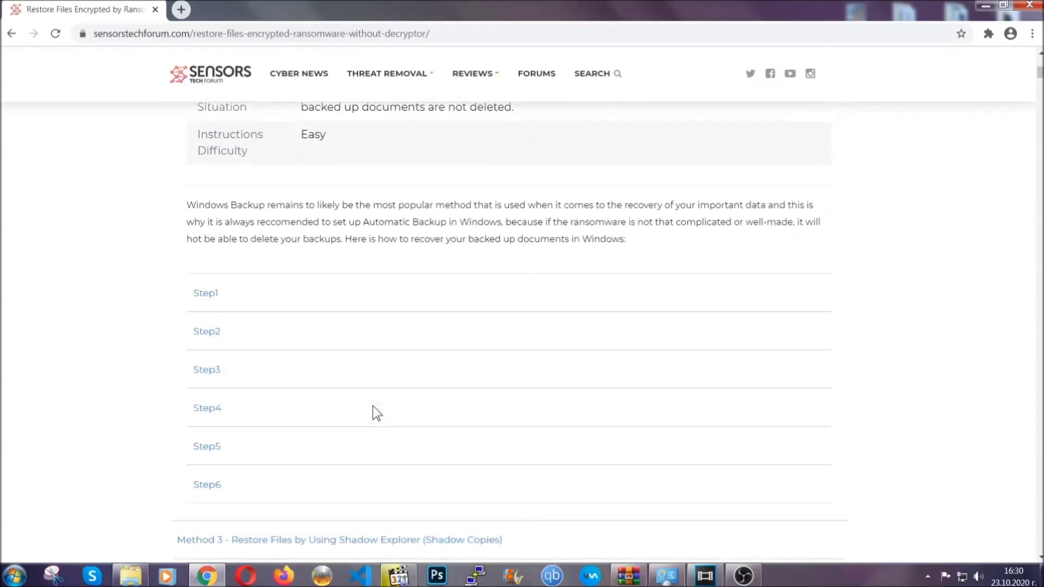
{"action": "left_click", "coordinate": [214, 286]}
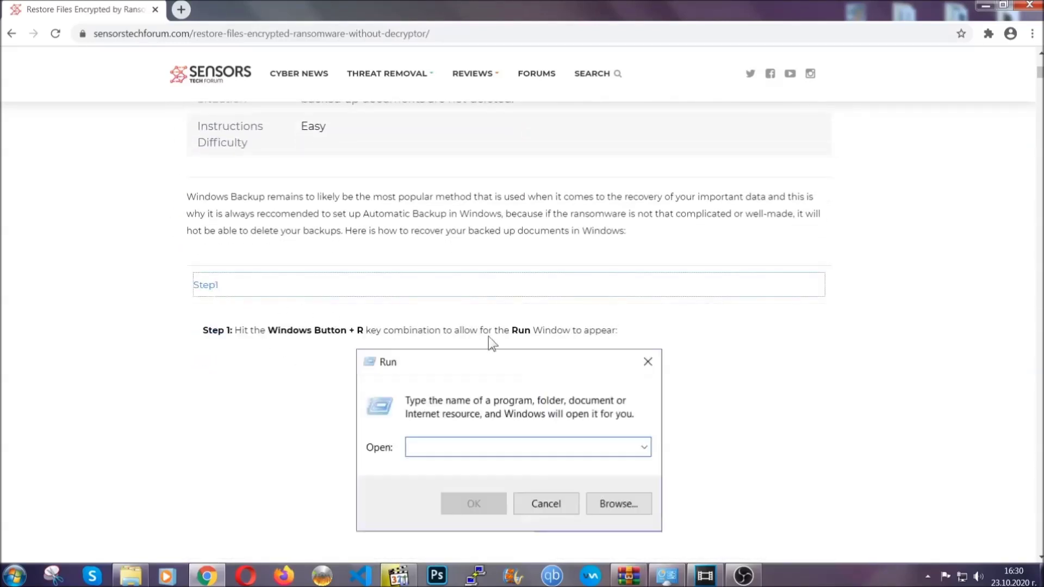
{"action": "scroll", "coordinate": [482, 334], "scroll_direction": "down", "scroll_amount": 5}
{"action": "left_click", "coordinate": [248, 340]}
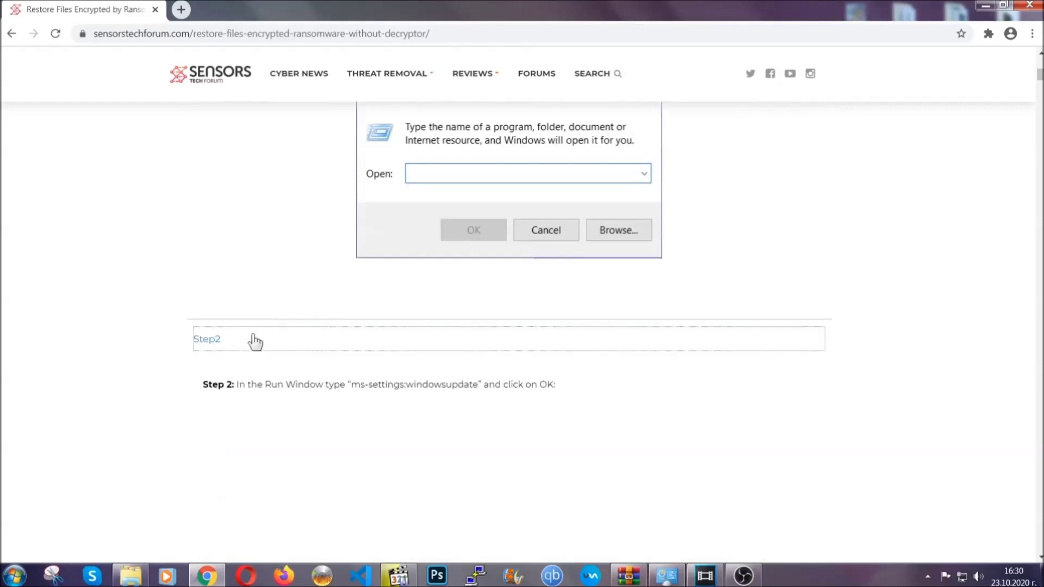
Step: Expand Step3 of the Windows Backup method and read its instructions on opening the Backup settings
{"action": "scroll", "coordinate": [469, 348], "scroll_direction": "down", "scroll_amount": 5}
{"action": "left_click", "coordinate": [303, 395]}
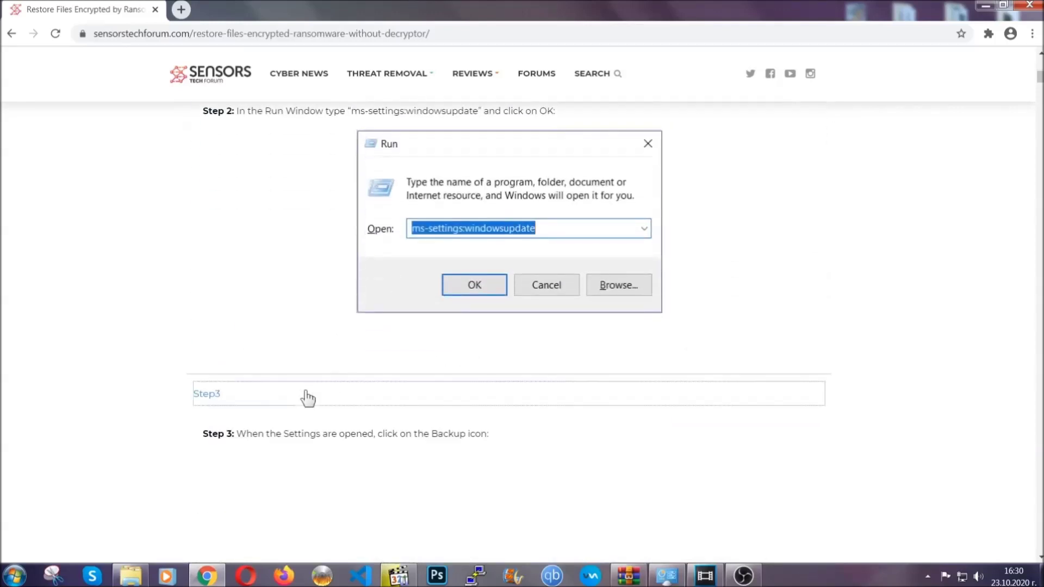
{"action": "scroll", "coordinate": [436, 364], "scroll_direction": "down", "scroll_amount": 4}
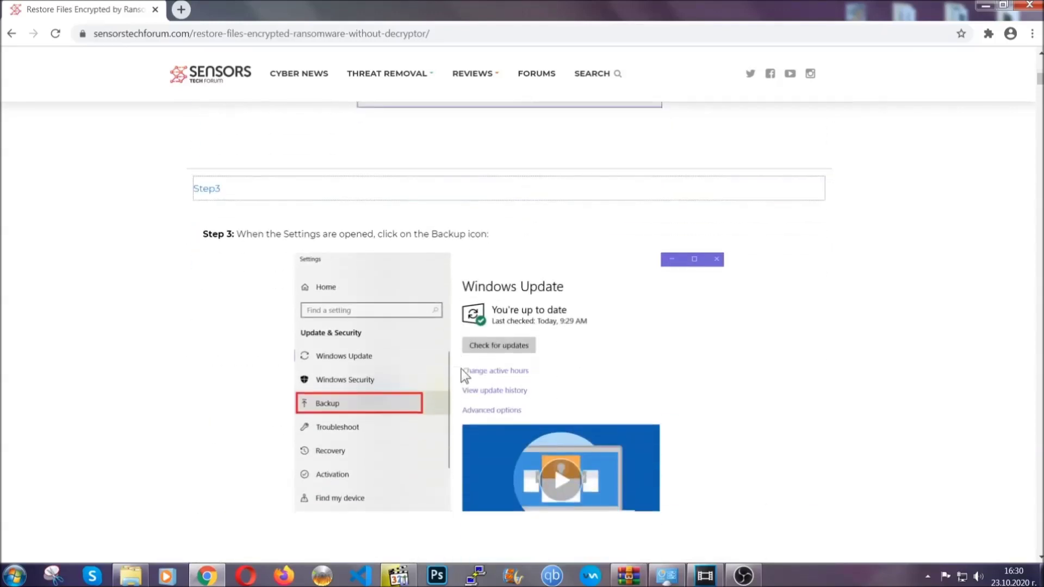
{"action": "scroll", "coordinate": [461, 369], "scroll_direction": "down", "scroll_amount": 3}
{"action": "scroll", "coordinate": [458, 371], "scroll_direction": "down", "scroll_amount": 3}
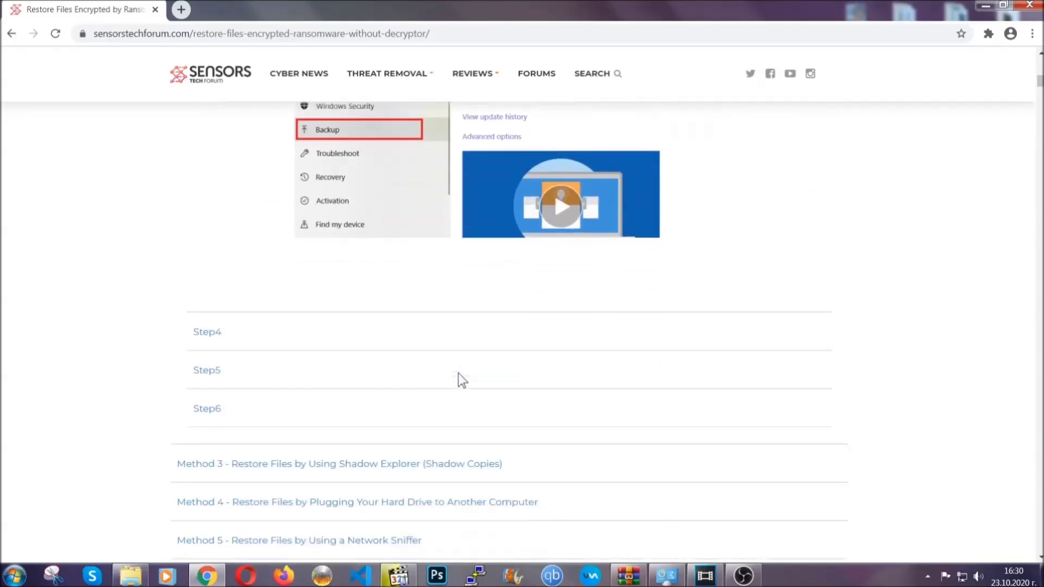
Step: Look over the remaining recovery methods to the article's end, return to its beginning and minimize the browser window
{"action": "scroll", "coordinate": [459, 373], "scroll_direction": "down", "scroll_amount": 7}
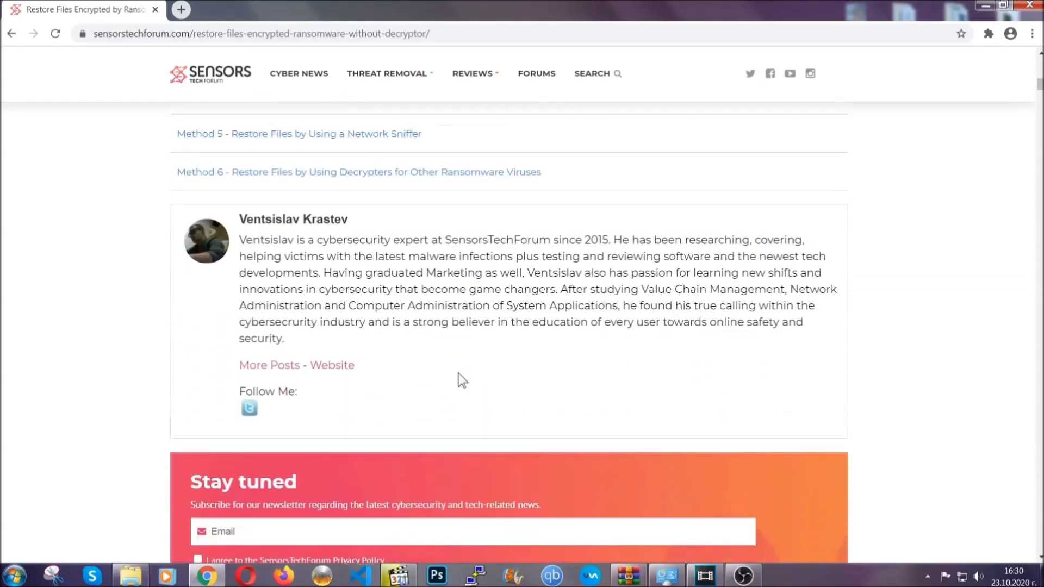
{"action": "scroll", "coordinate": [459, 373], "scroll_direction": "up", "scroll_amount": 20}
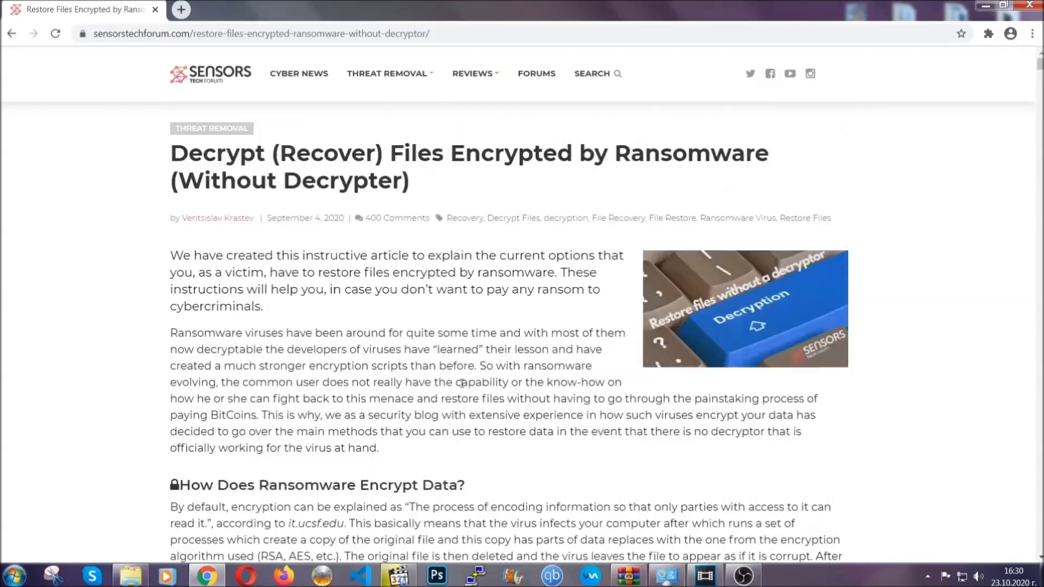
{"action": "left_click", "coordinate": [983, 5]}
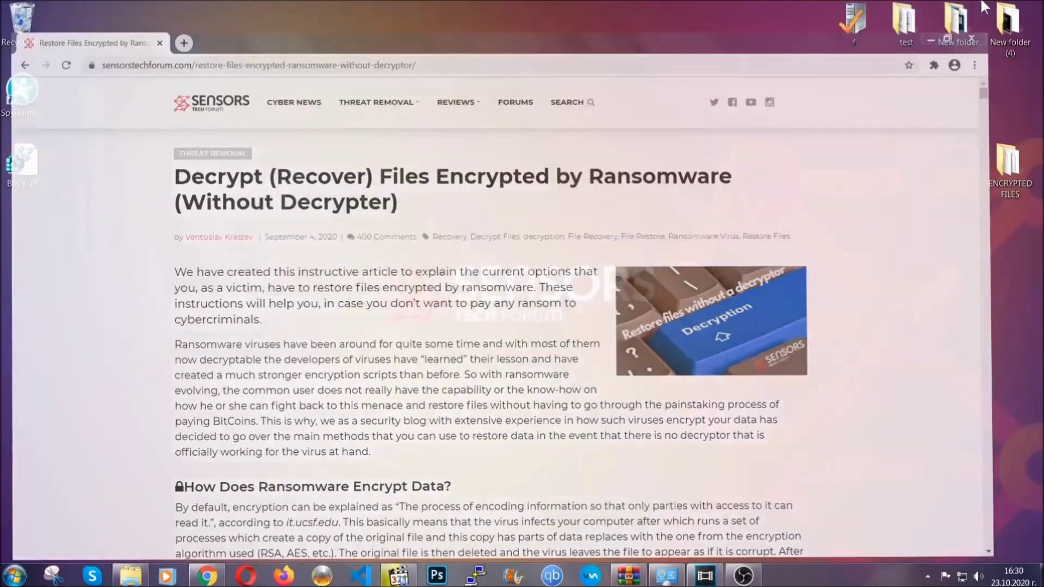